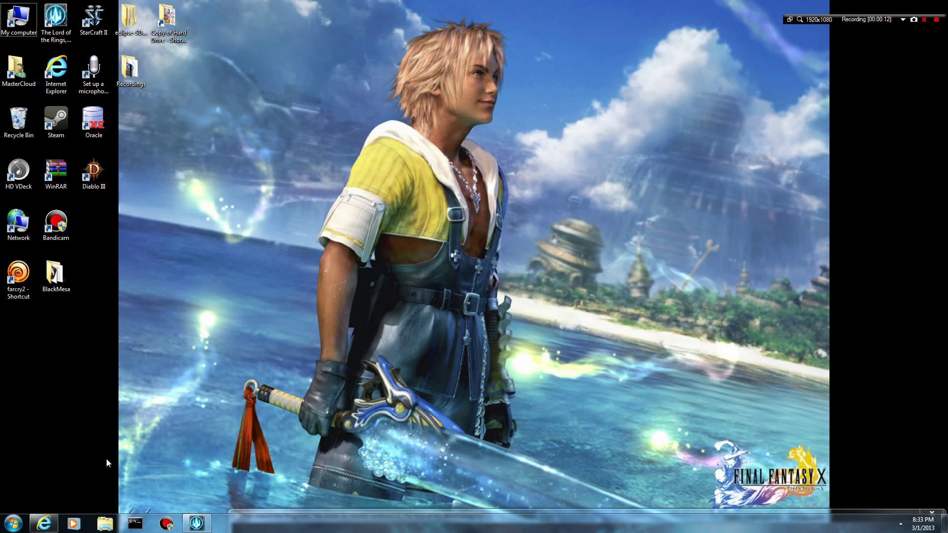
Step: Go to vpn.net in Internet Explorer and start downloading the hamachi.msi installer
click(44, 523)
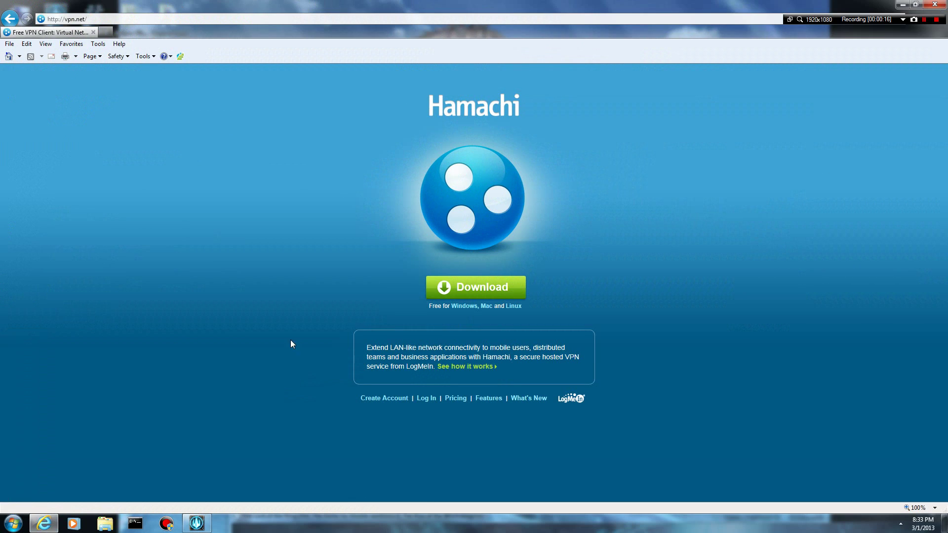
click(144, 21)
text(vpn)
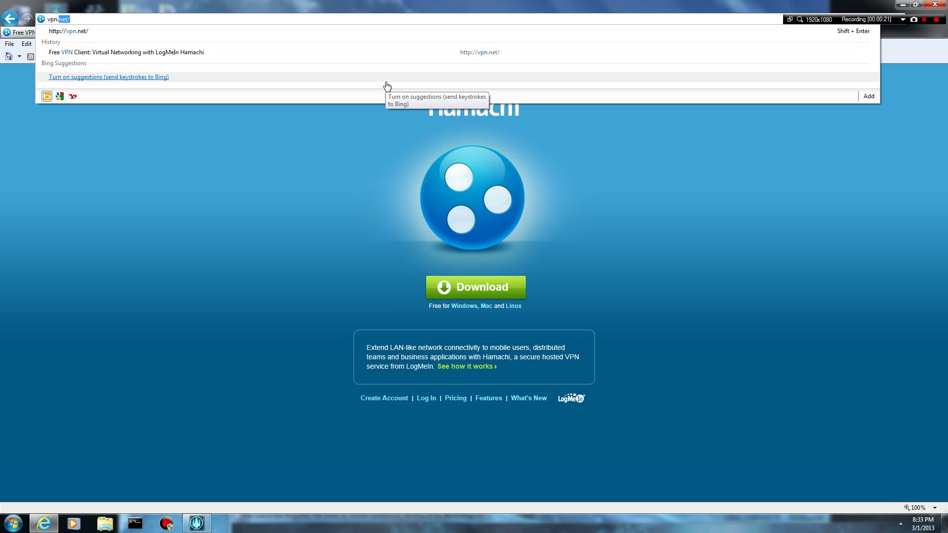
key(Return)
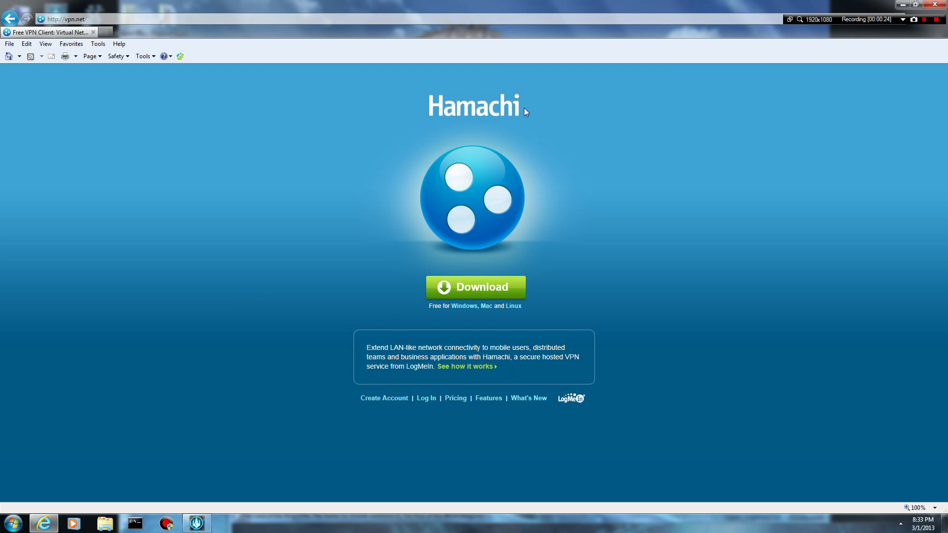
click(471, 289)
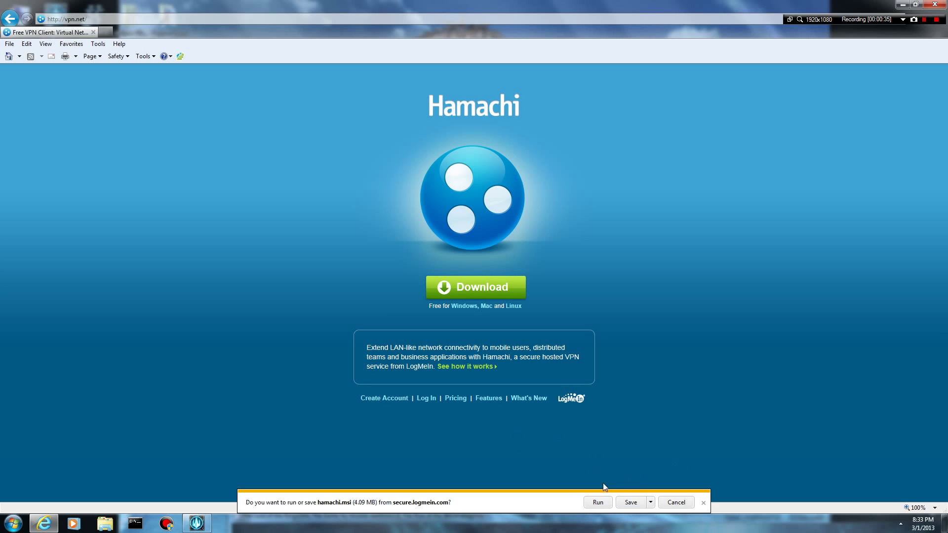
Step: Run hamachi.msi, keep English, and advance the setup through to the license terms
click(599, 502)
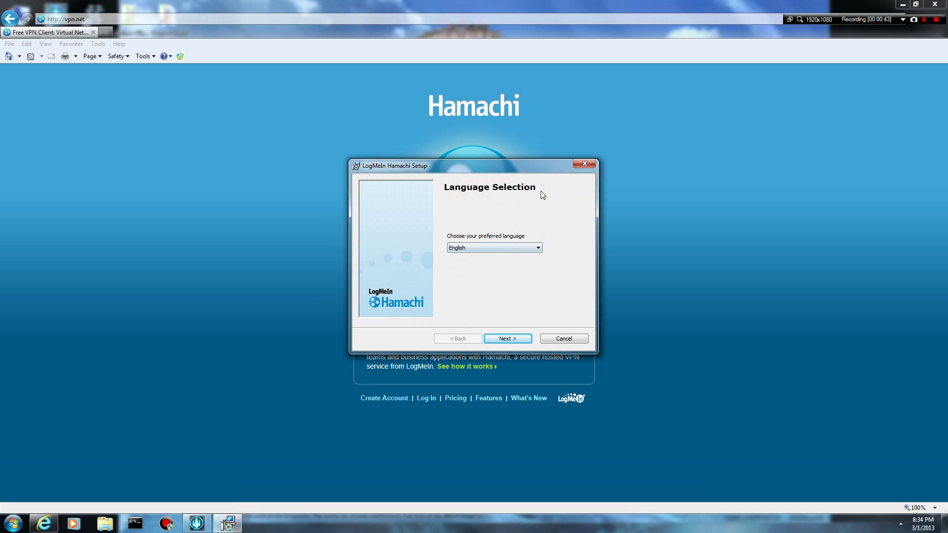
click(508, 341)
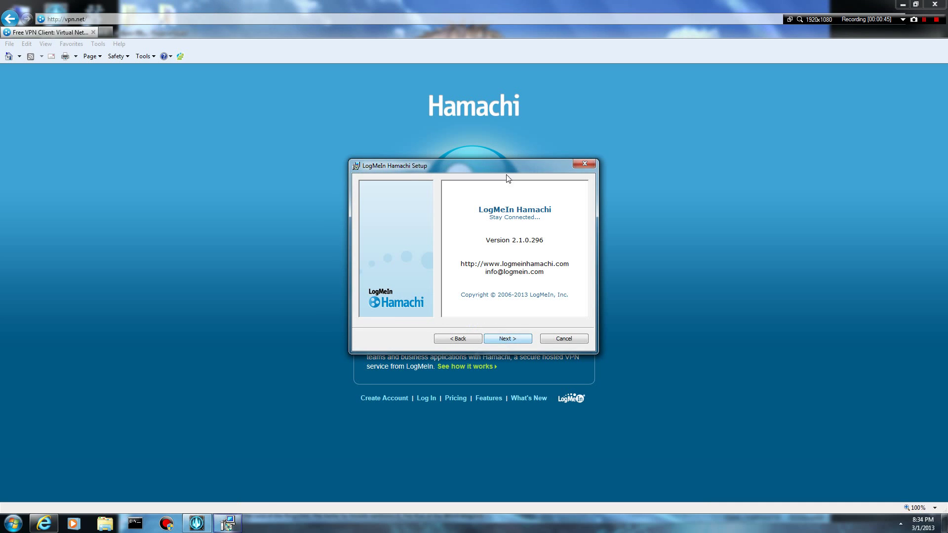
click(506, 340)
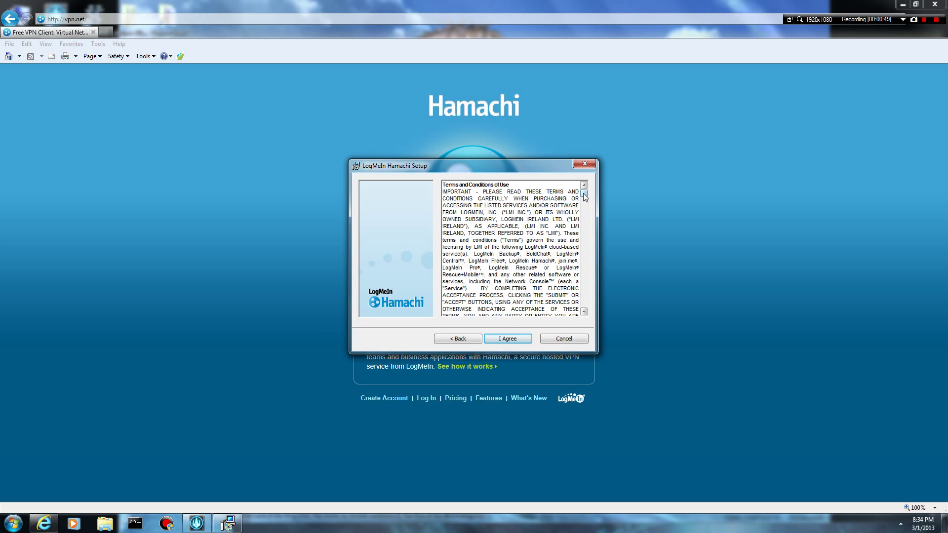
drag(584, 197, 592, 316)
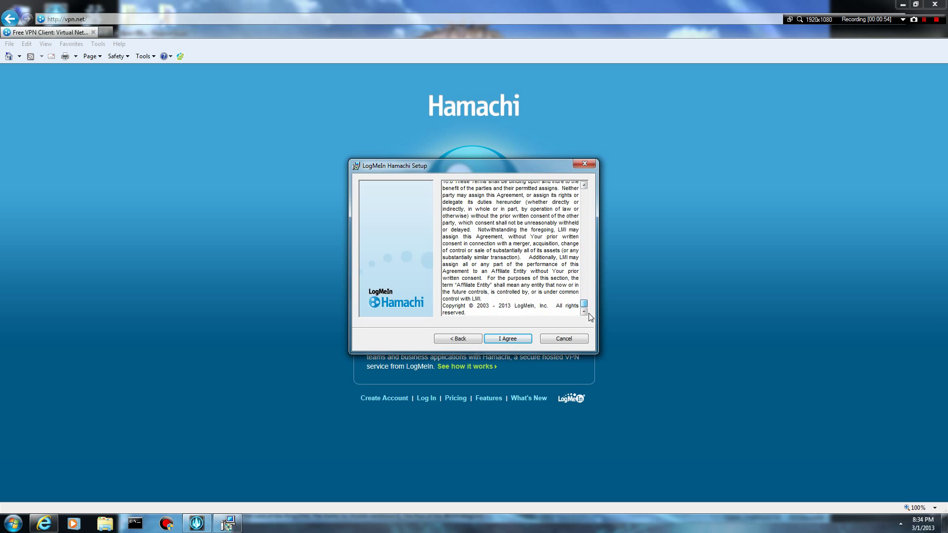
Step: Accept the terms, install into the default folder, and close Internet Explorer
click(508, 339)
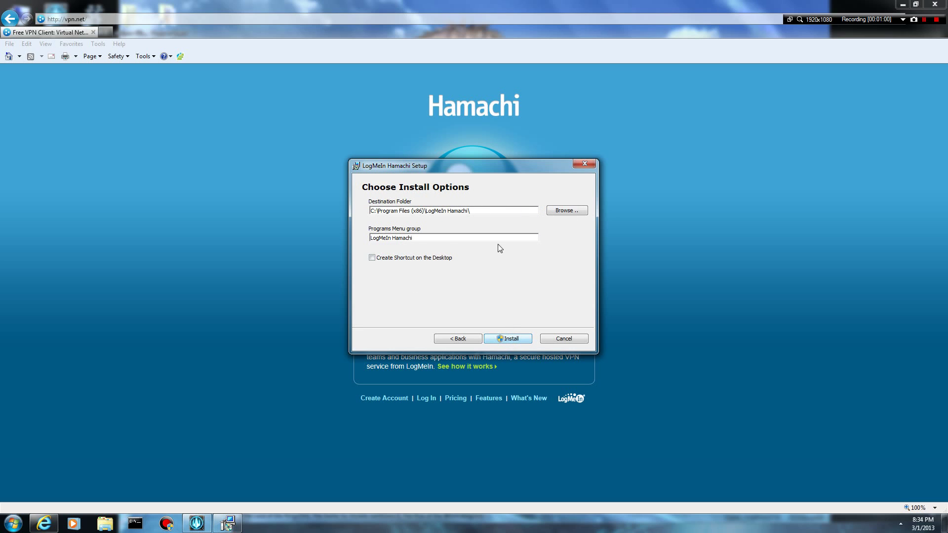
click(510, 340)
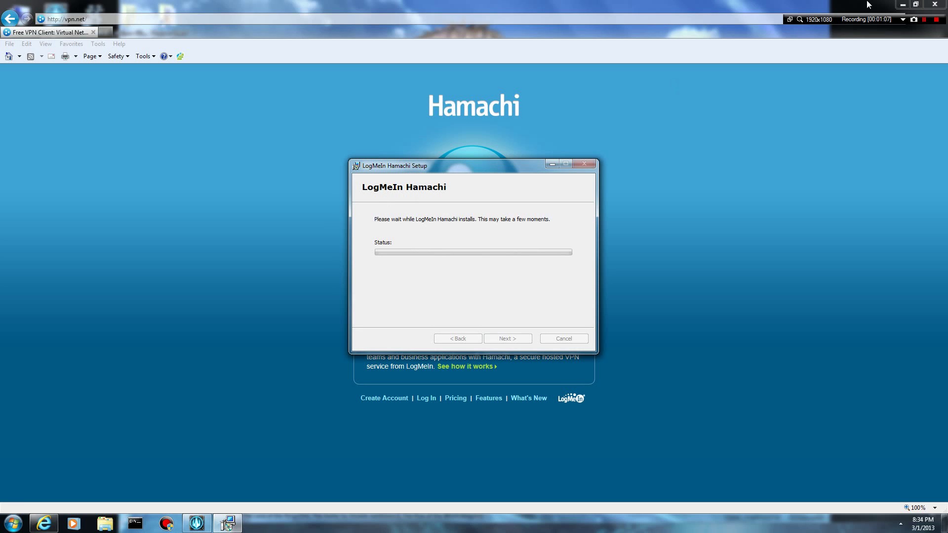
click(925, 4)
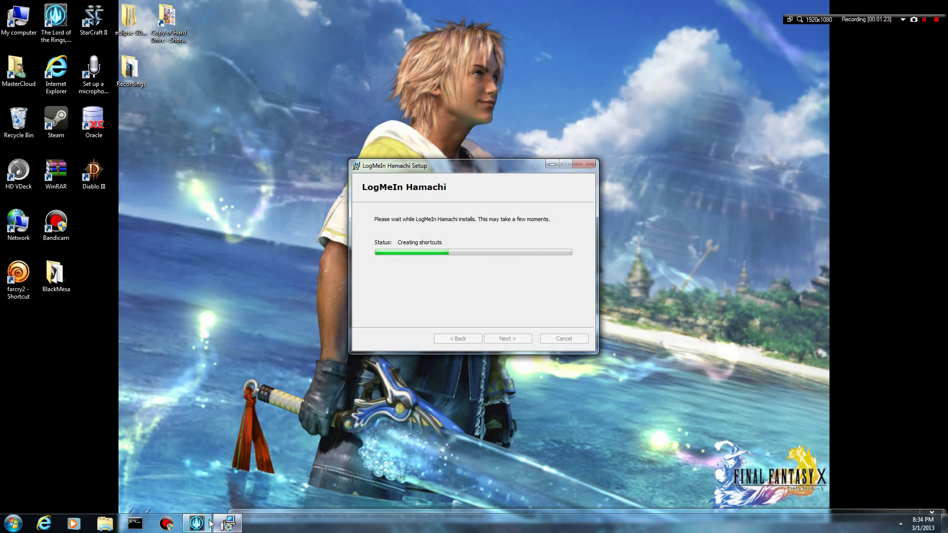
Step: Enter the Multiplayer > Network open-play lobby, then drag the game window mostly below the screen
mouse_move(204, 525)
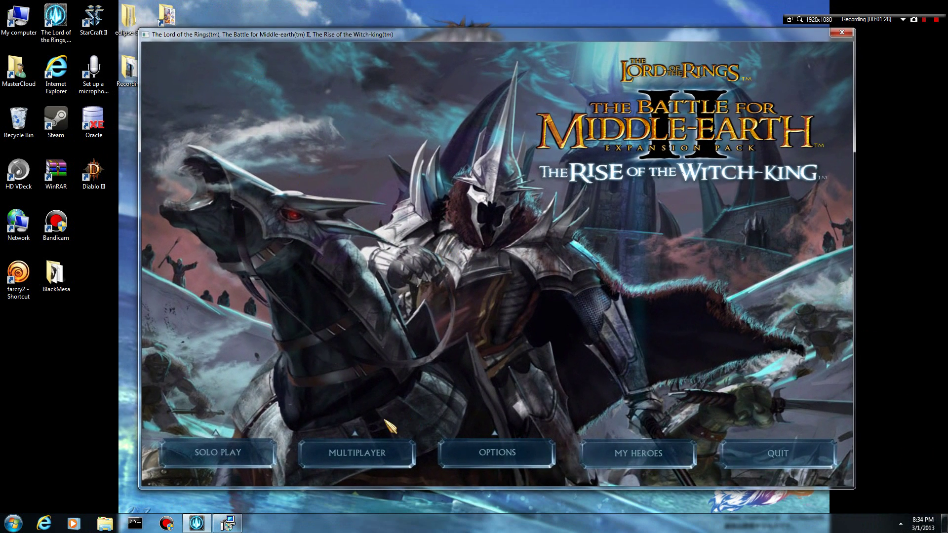
click(353, 451)
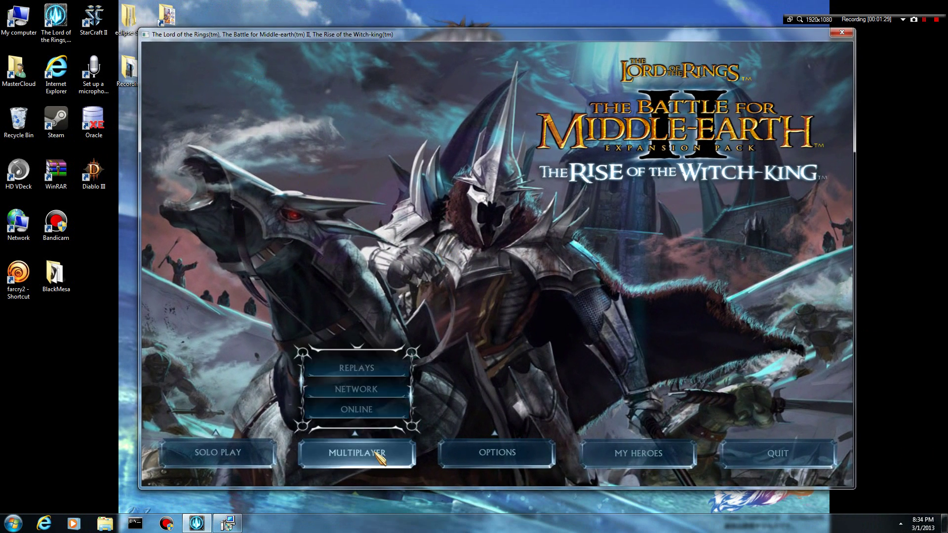
click(353, 451)
click(358, 447)
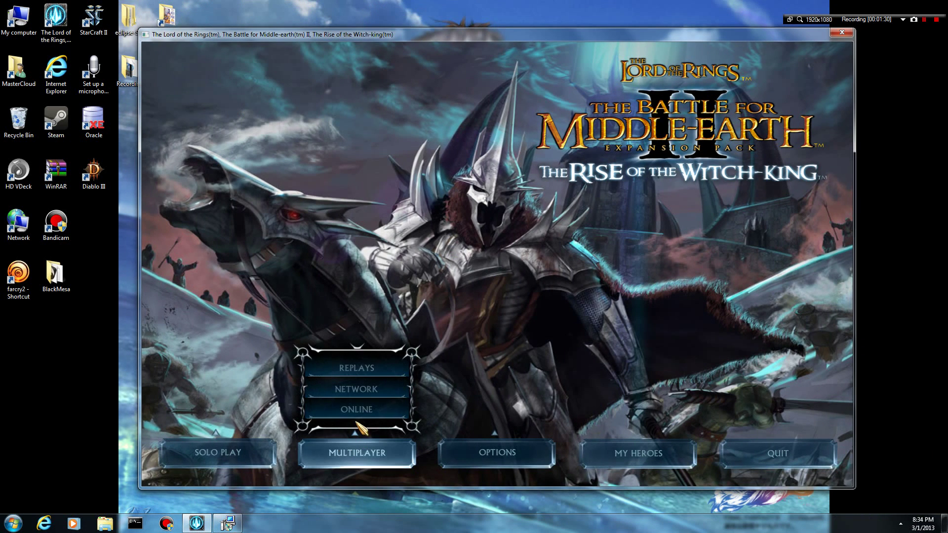
click(361, 395)
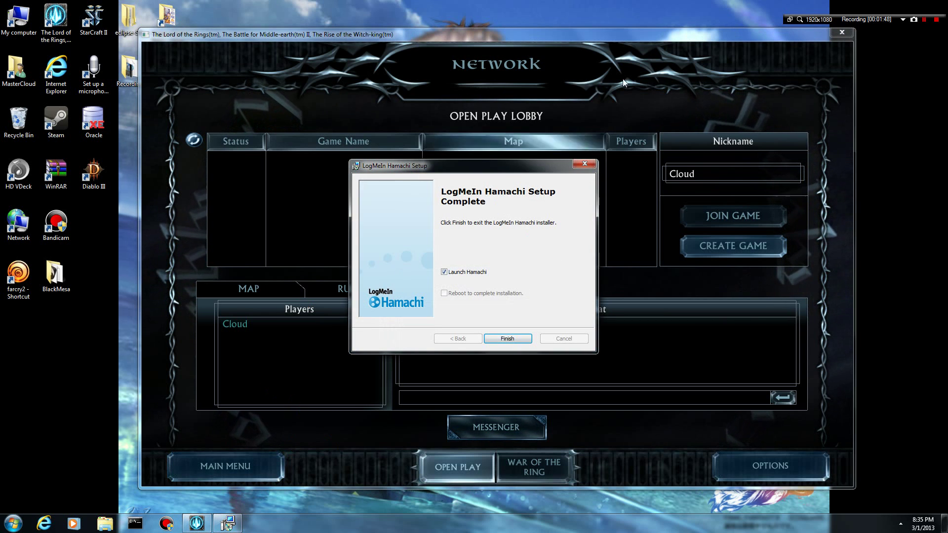
drag(682, 36, 775, 489)
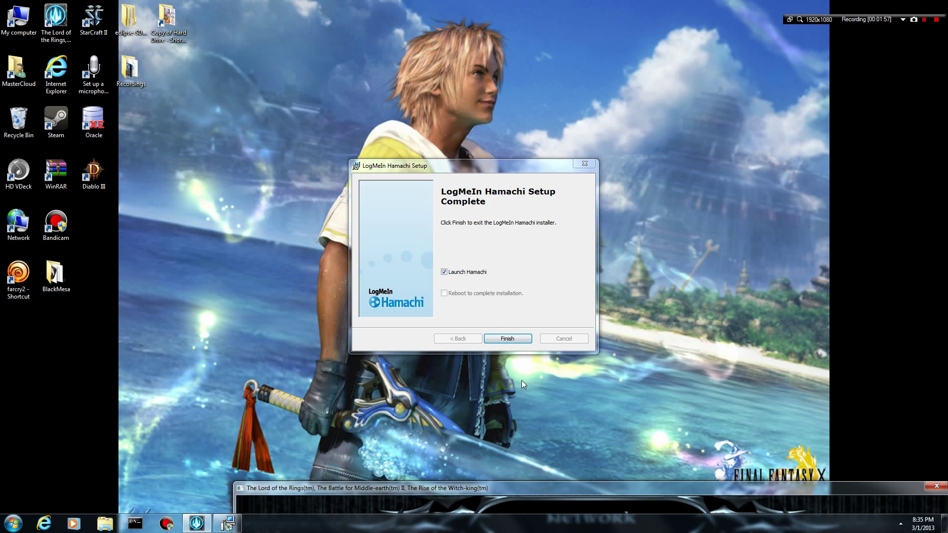
Step: Finish setup to launch Hamachi, then enlarge its window and place it right of centre
click(508, 338)
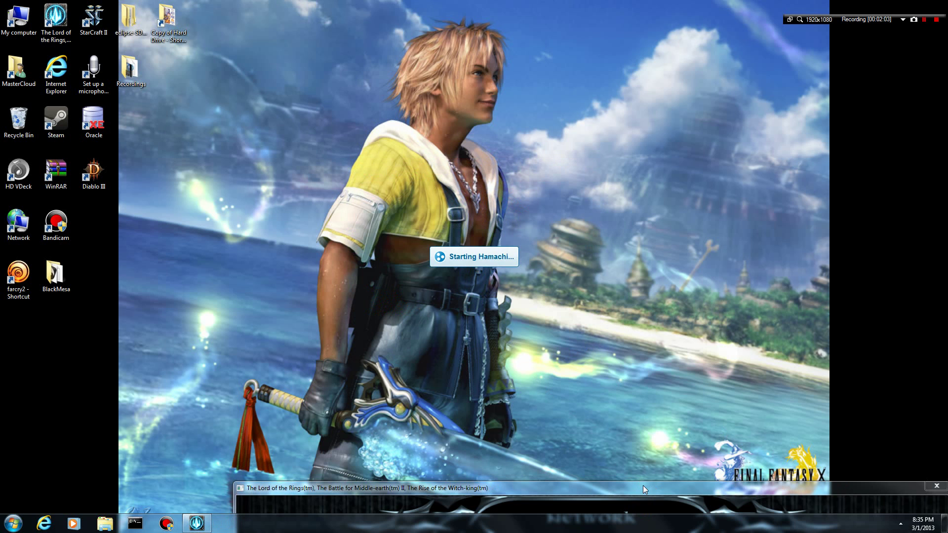
drag(643, 485, 635, 500)
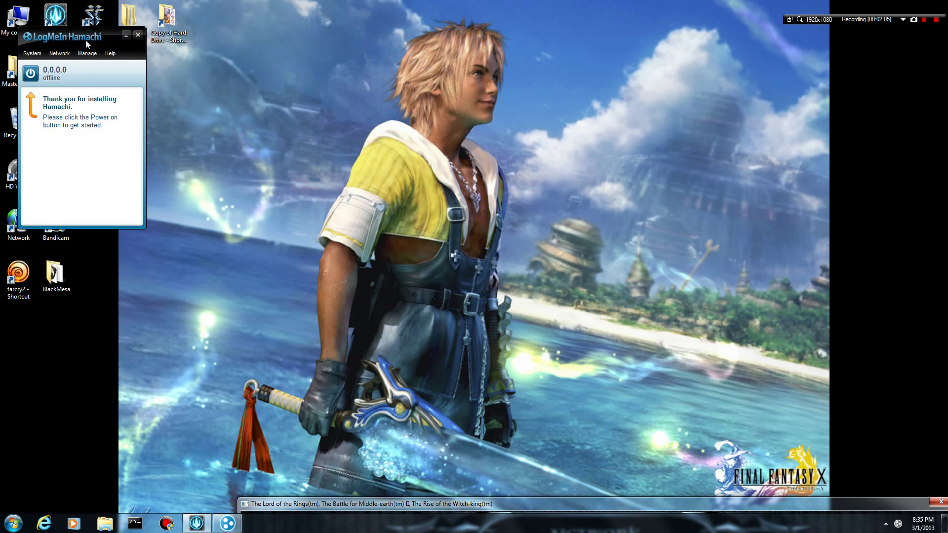
drag(85, 40, 456, 75)
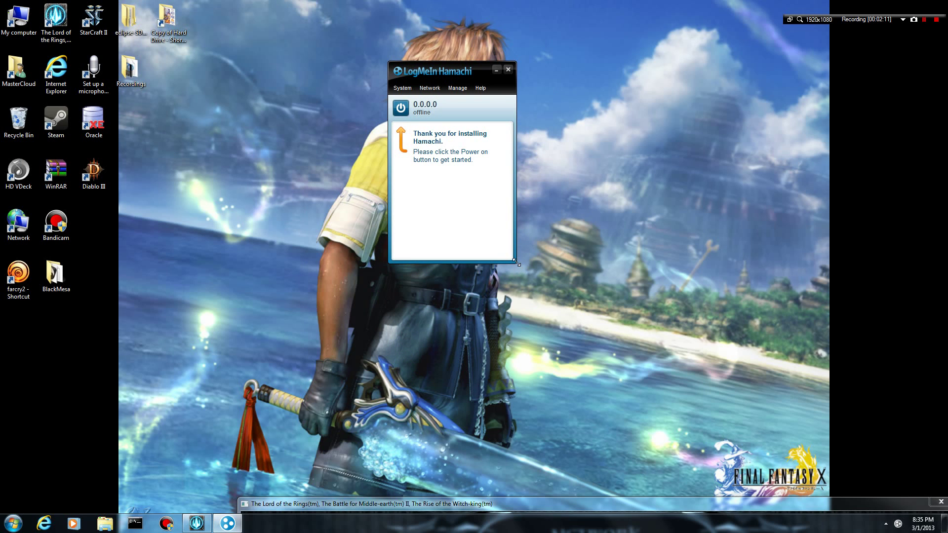
drag(516, 263, 673, 339)
drag(528, 80, 559, 153)
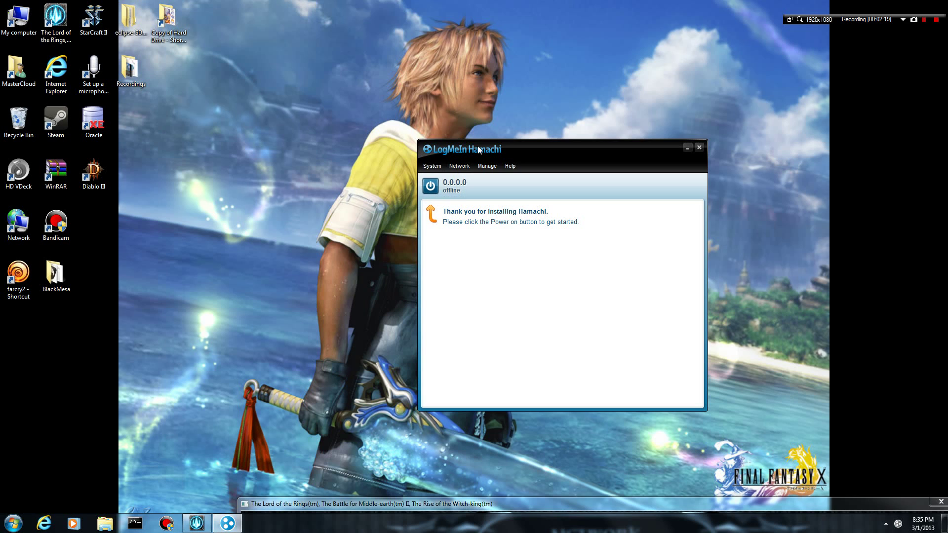
drag(478, 146, 498, 184)
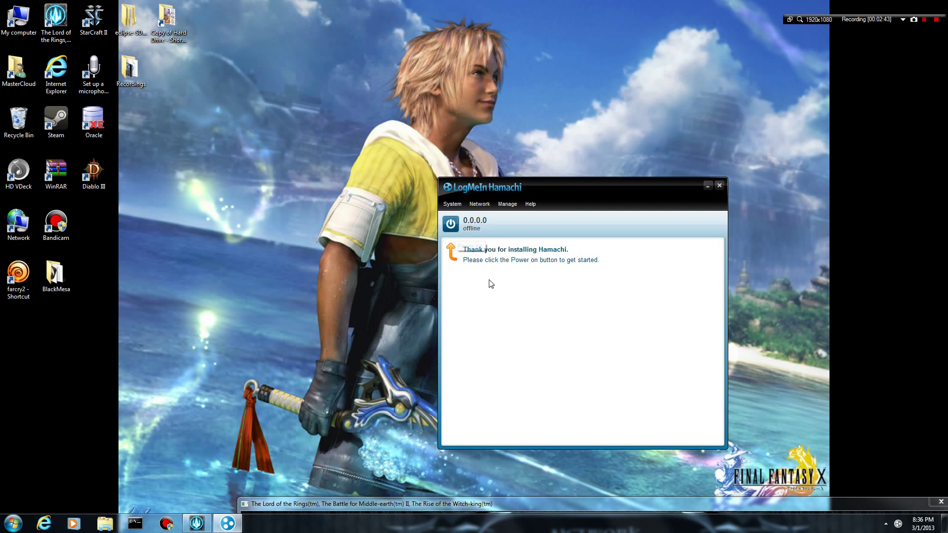
Step: Power on Hamachi and register this computer with the suggested client name
click(454, 224)
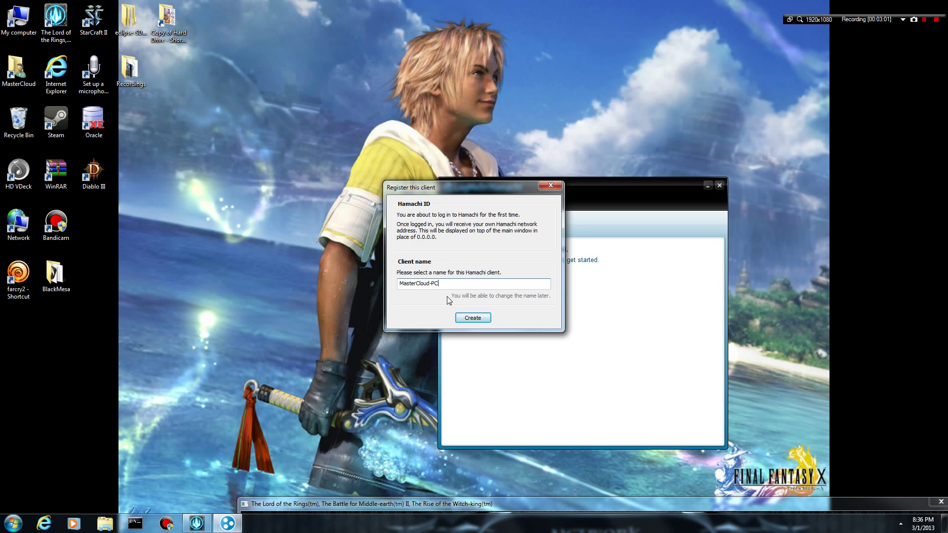
click(475, 317)
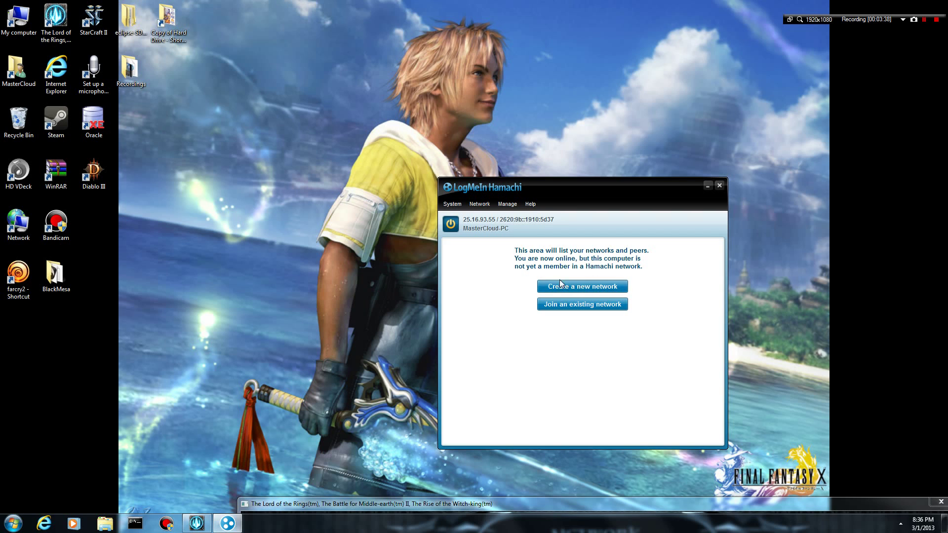
click(579, 305)
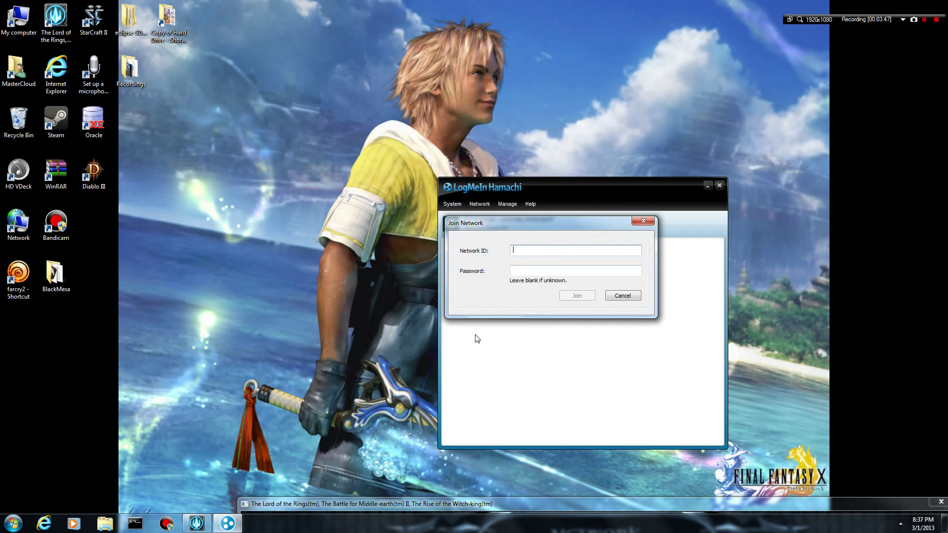
text(witchking2013)
key(Tab)
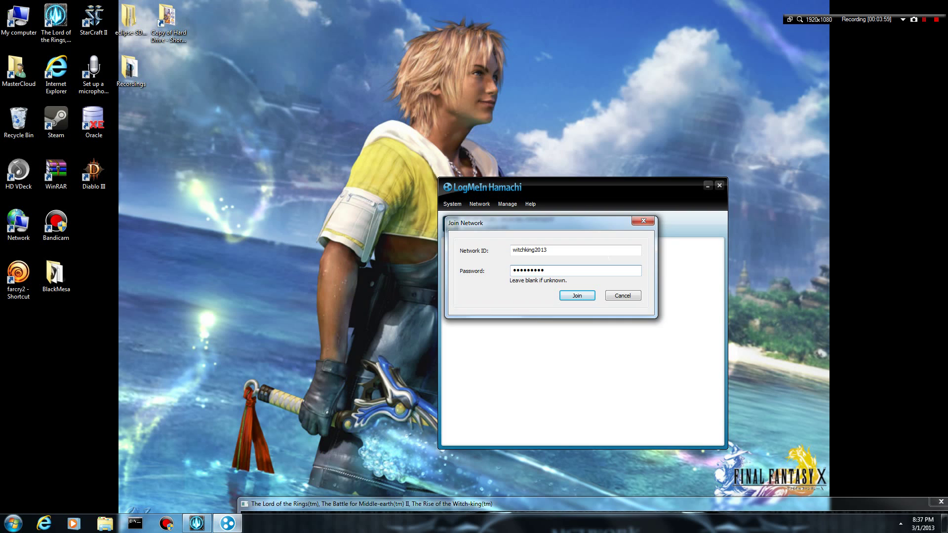
drag(592, 228, 409, 258)
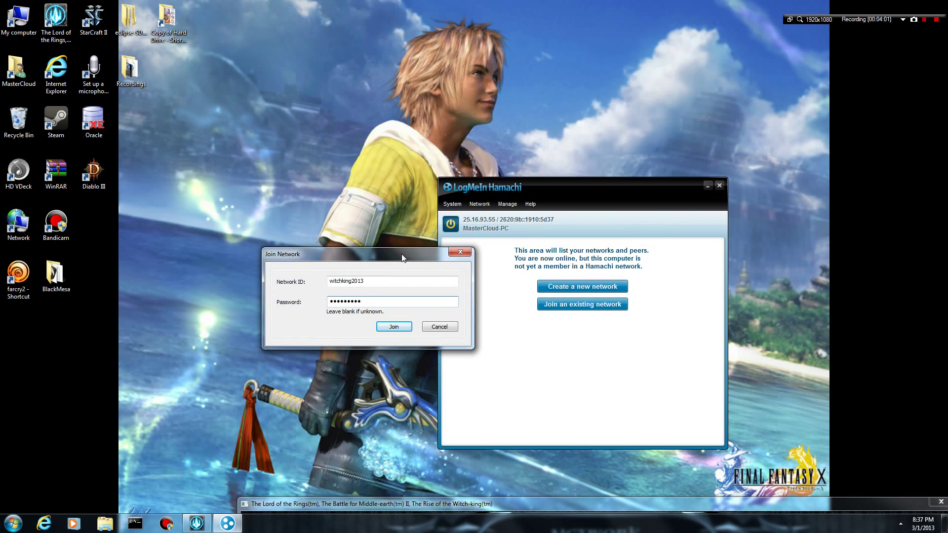
drag(349, 262, 369, 199)
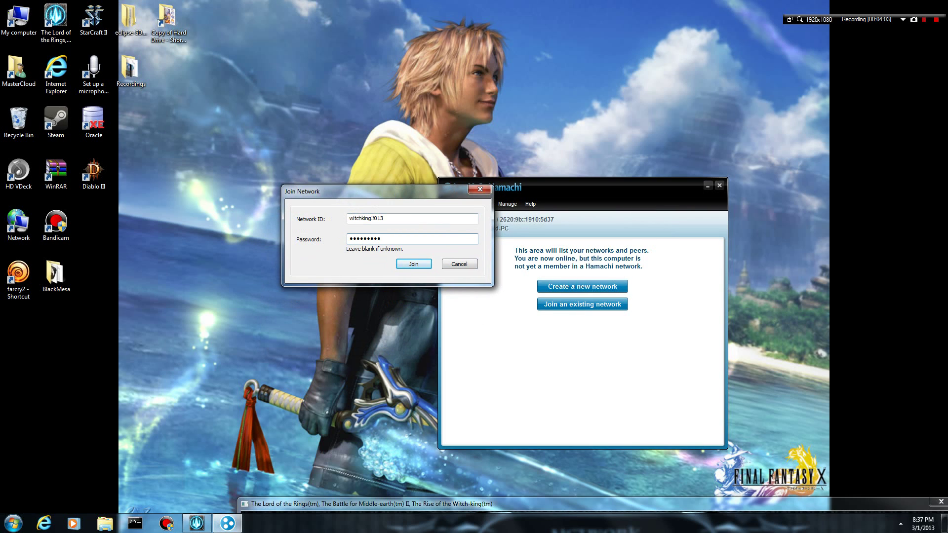
click(384, 218)
Step: Join witchking2013 and confirm the MASTERCLOUD-MAC peer is connected via a direct tunnel
click(414, 265)
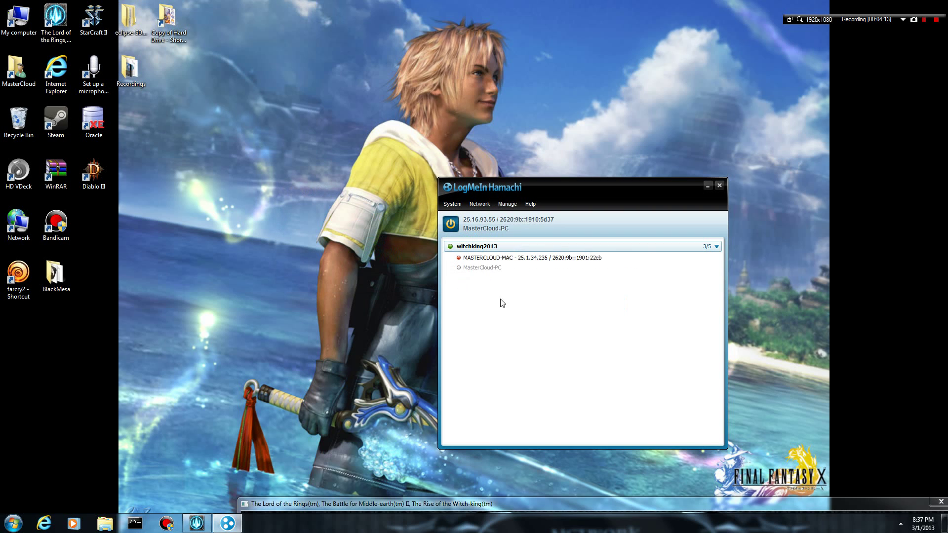
click(510, 268)
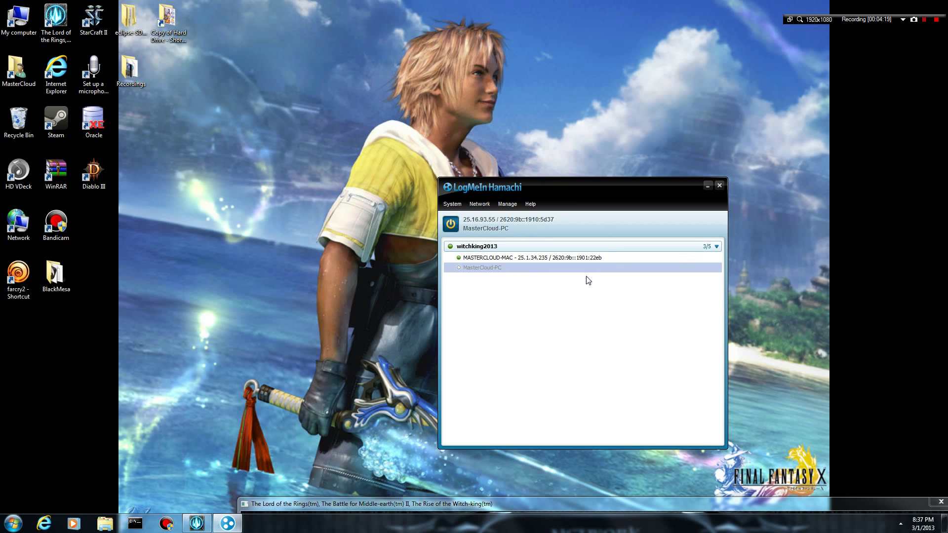
mouse_move(477, 251)
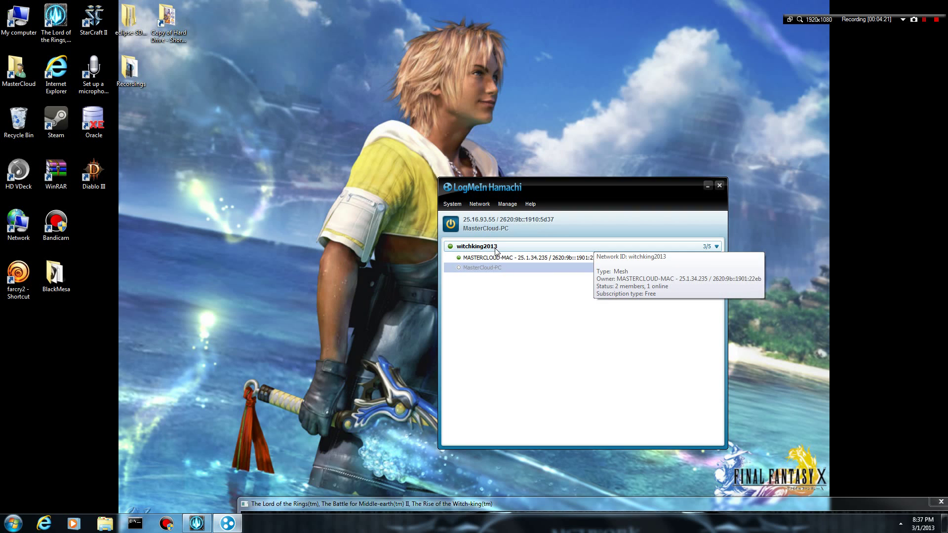
mouse_move(510, 262)
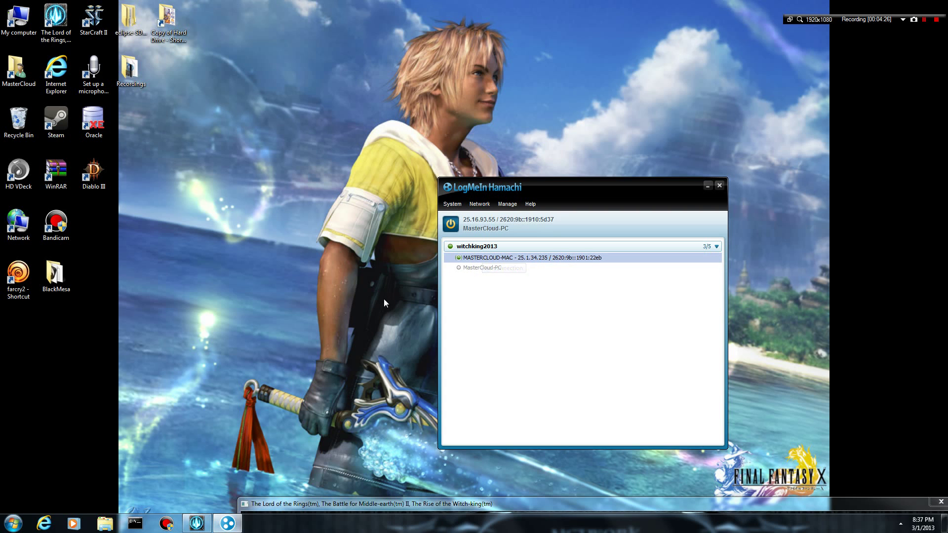
Step: Reload the game's Network lobby, try joining the Tournament Hills game, then cancel back
click(475, 496)
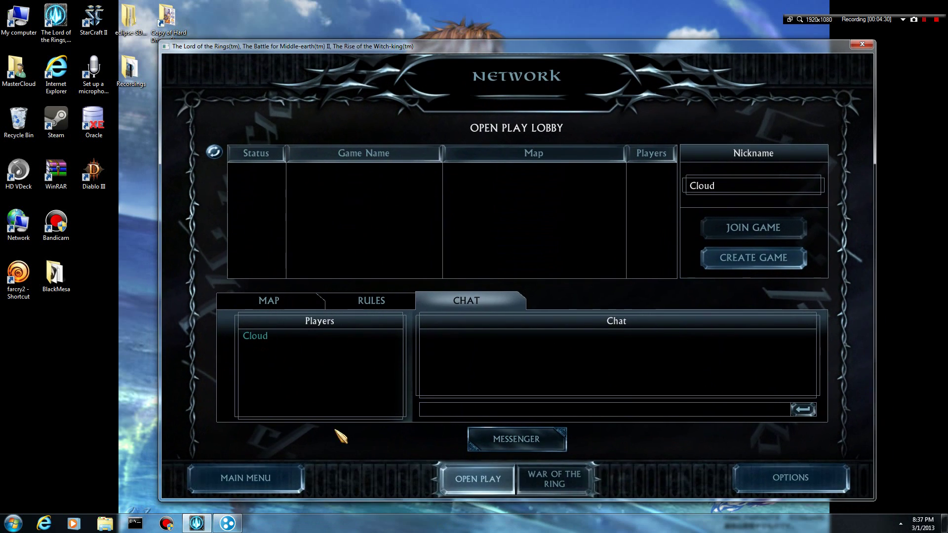
click(289, 477)
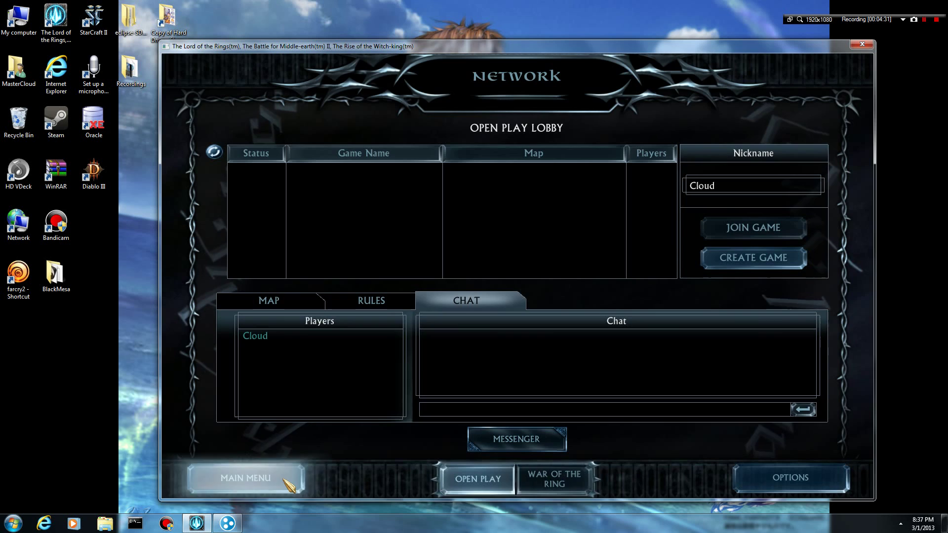
click(377, 402)
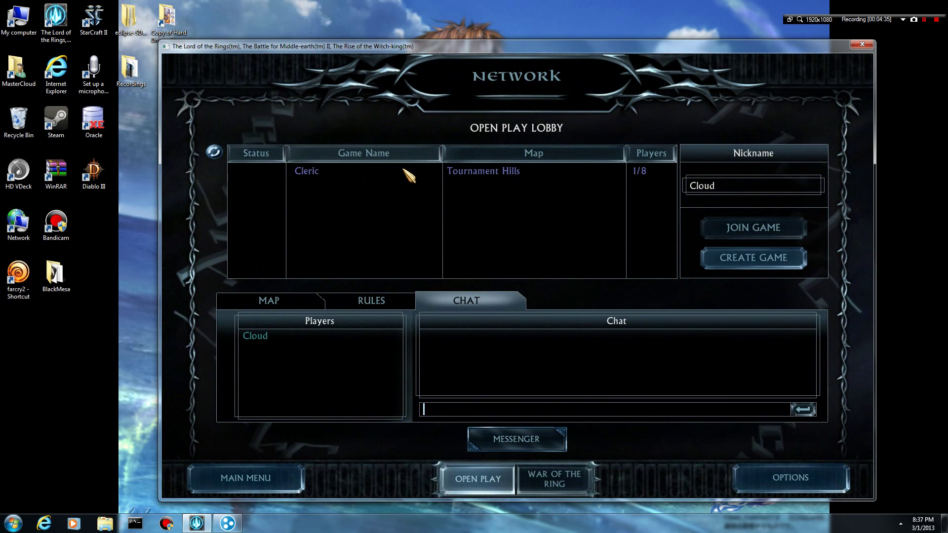
click(472, 172)
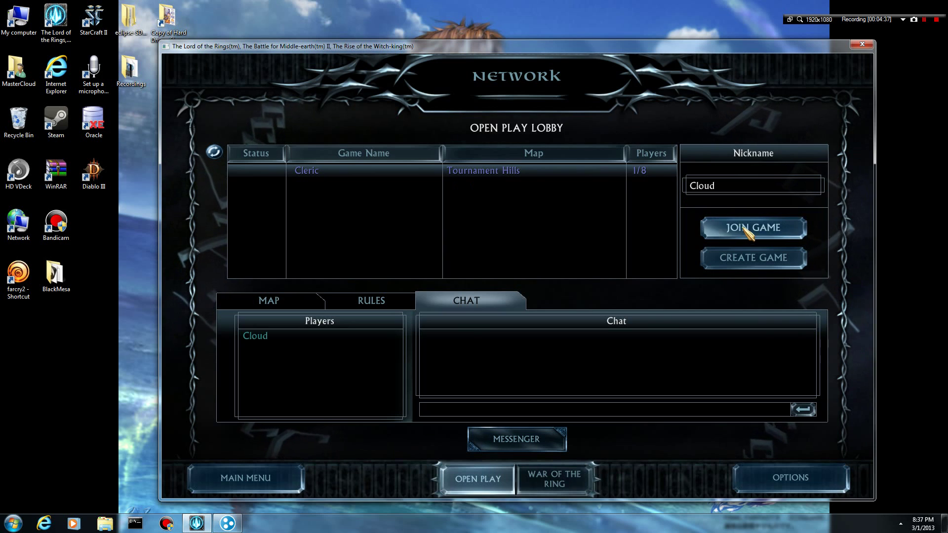
double_click(423, 172)
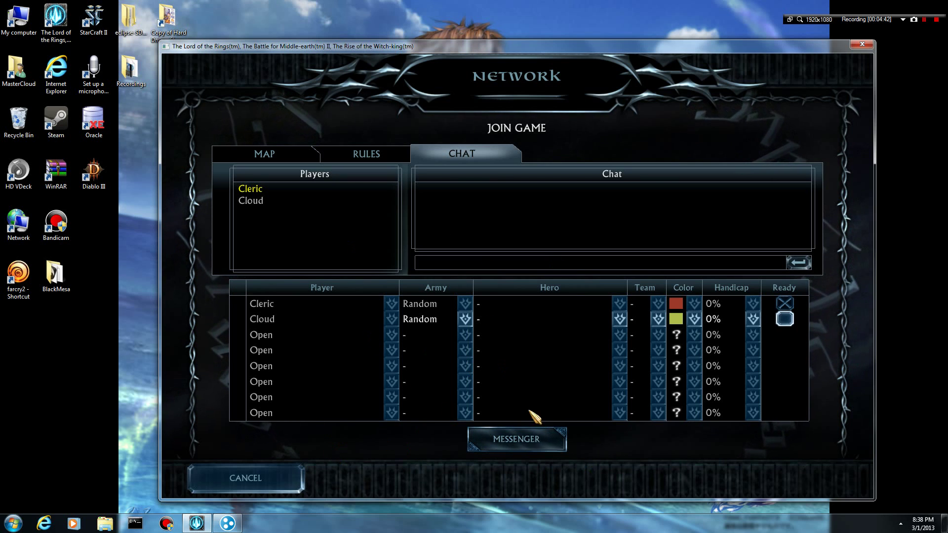
click(287, 486)
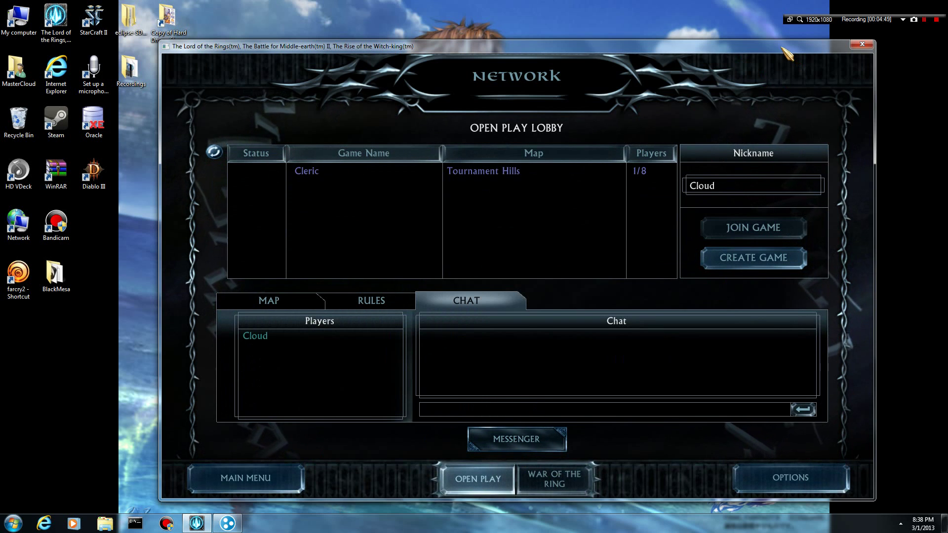
Step: Push the game window off the bottom edge to reveal Hamachi's list, and open Start
drag(785, 49, 853, 510)
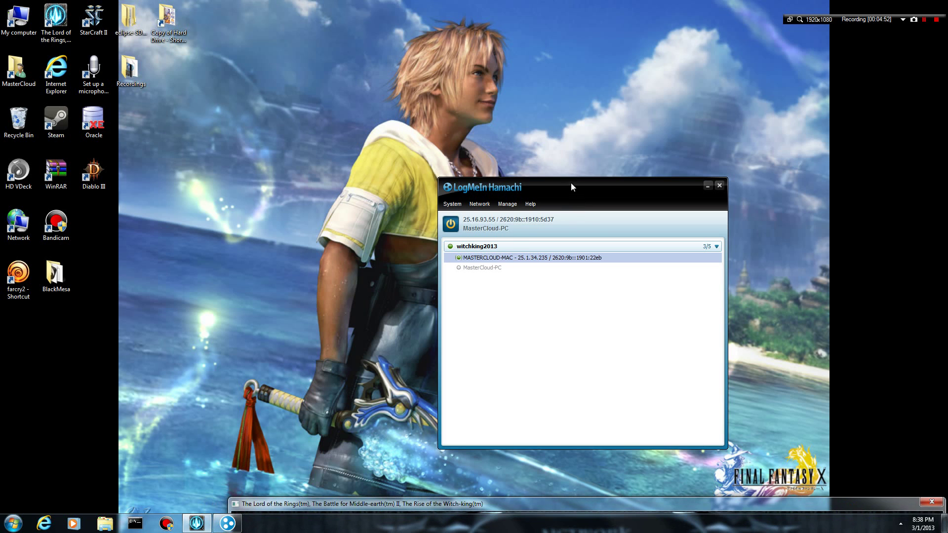
drag(571, 184, 515, 99)
drag(563, 505, 413, 136)
drag(604, 137, 649, 510)
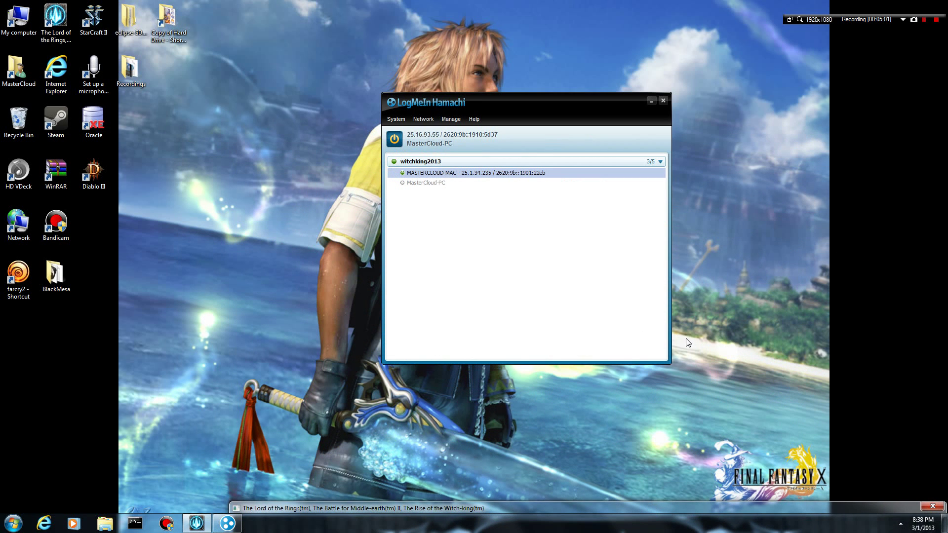
click(13, 527)
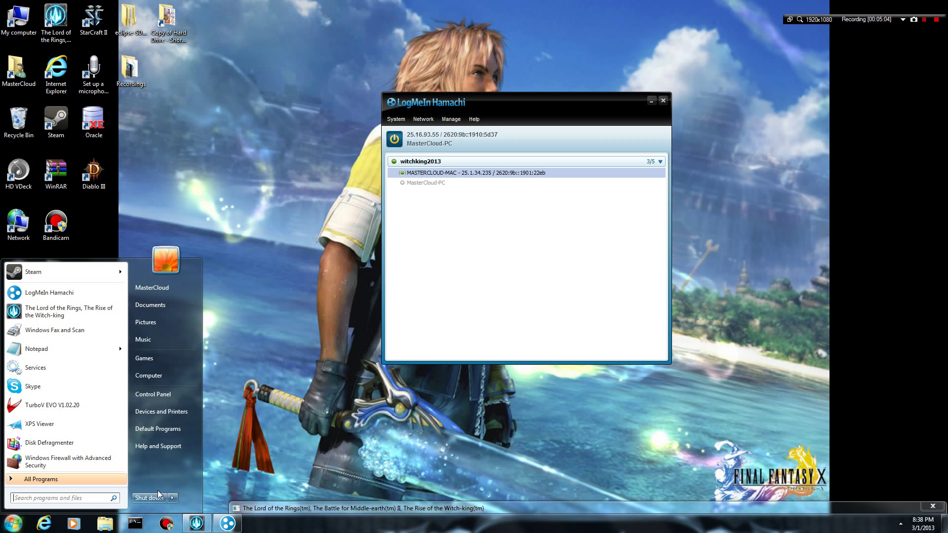
Step: Search the Start menu for 'network' and open the Network folder listing MASTERCLOUD-PC and MASTERCLOUD-MAC
click(335, 393)
click(22, 531)
click(26, 497)
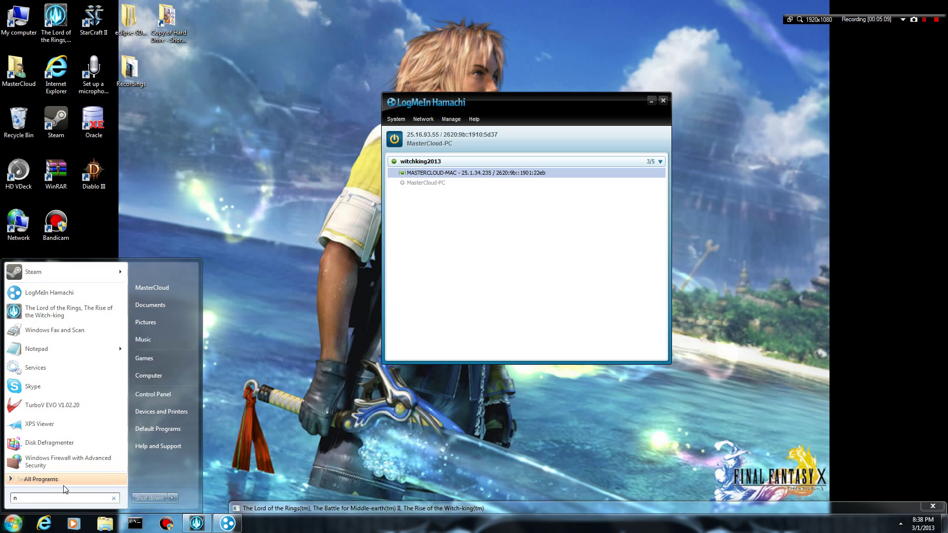
text(network)
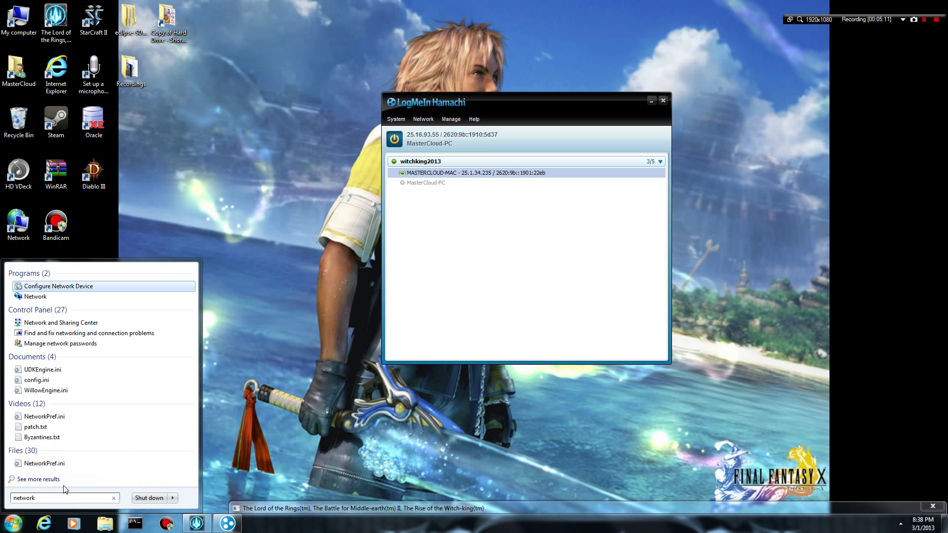
click(67, 298)
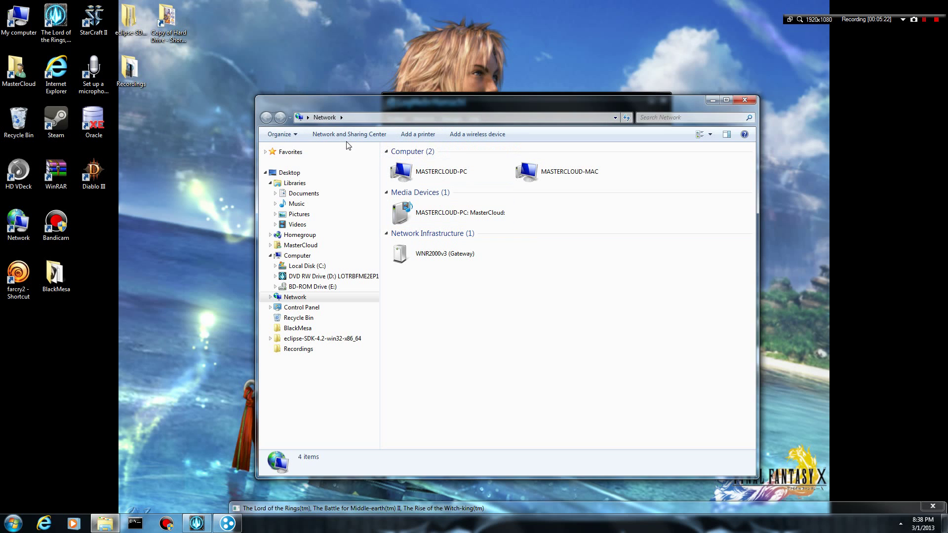
Step: Go from Network and Sharing Center to the adapter list and inspect Wireless Network Connection
click(353, 138)
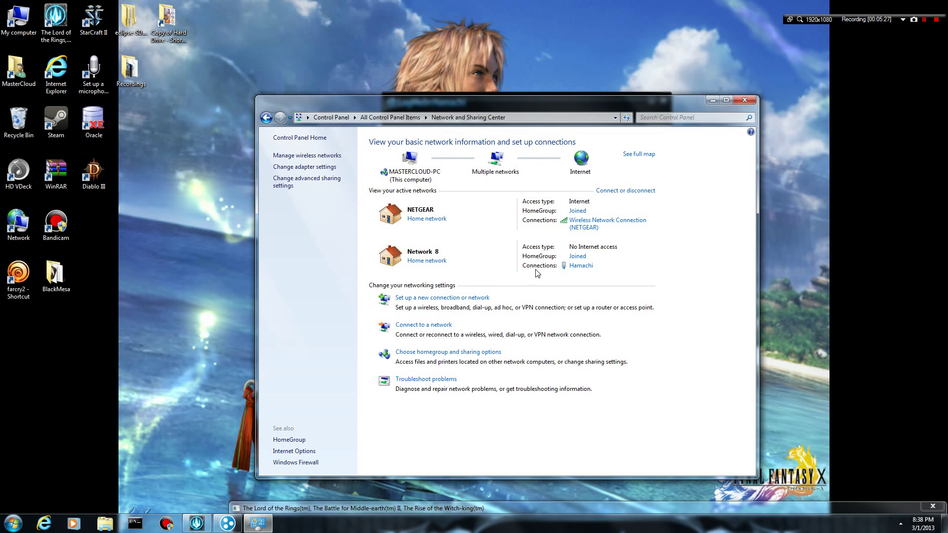
click(326, 168)
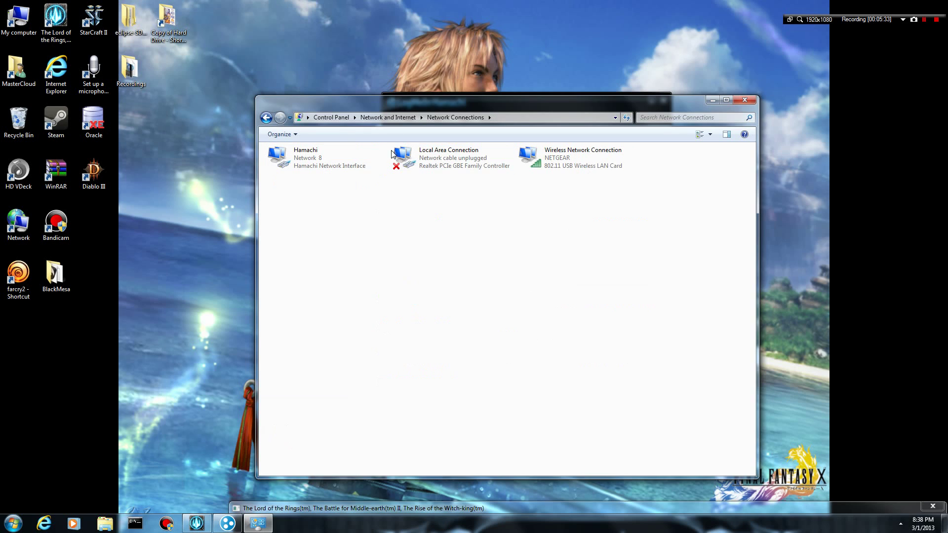
click(560, 168)
click(561, 208)
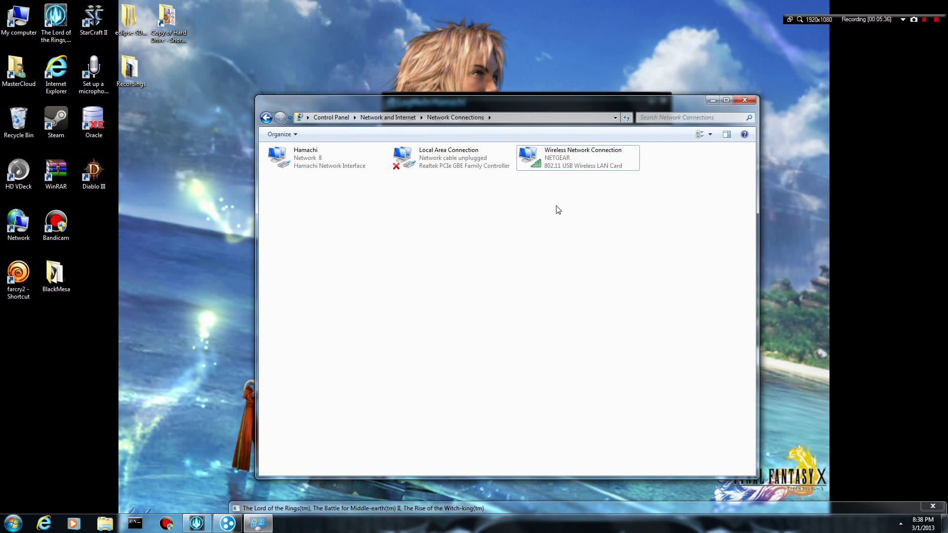
Step: Inspect the Local Area Connection adapter, then select the Hamachi adapter
click(462, 168)
click(470, 215)
click(452, 165)
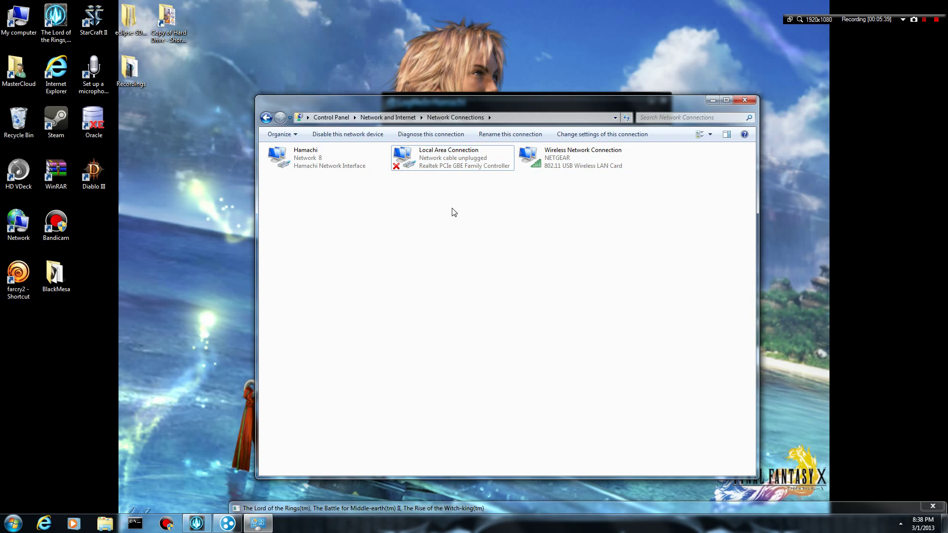
click(454, 212)
click(325, 159)
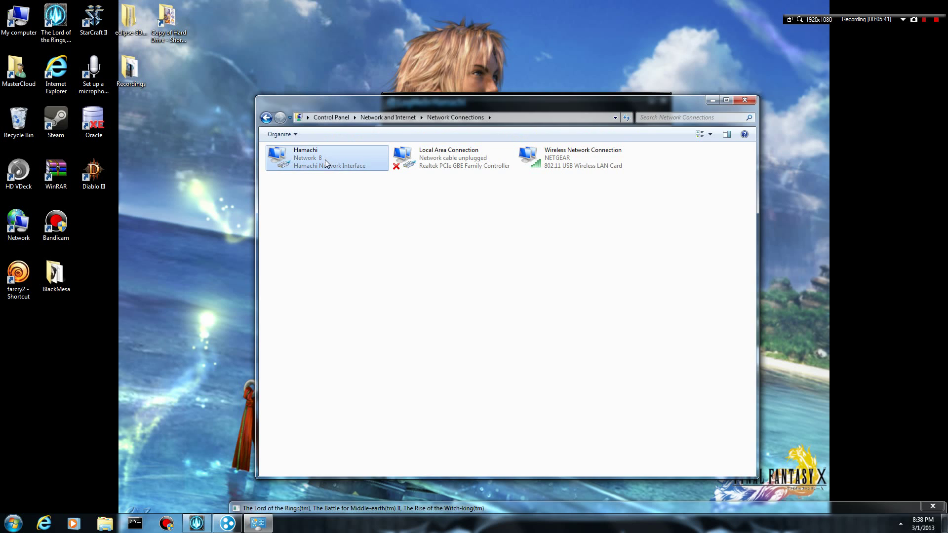
click(374, 259)
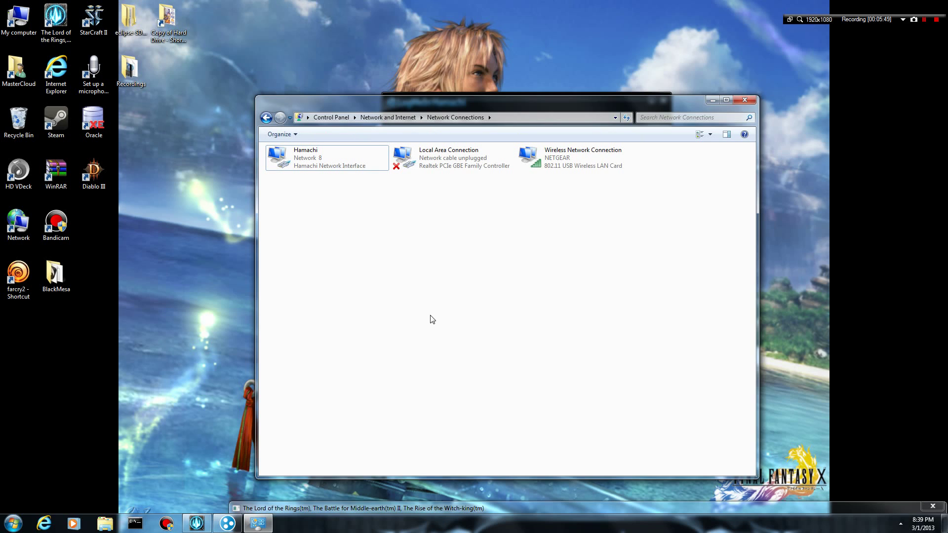
Step: Bring up the adapter Advanced Settings dialog from the hidden Advanced menu, moved aside to show Hamachi
key(alt)
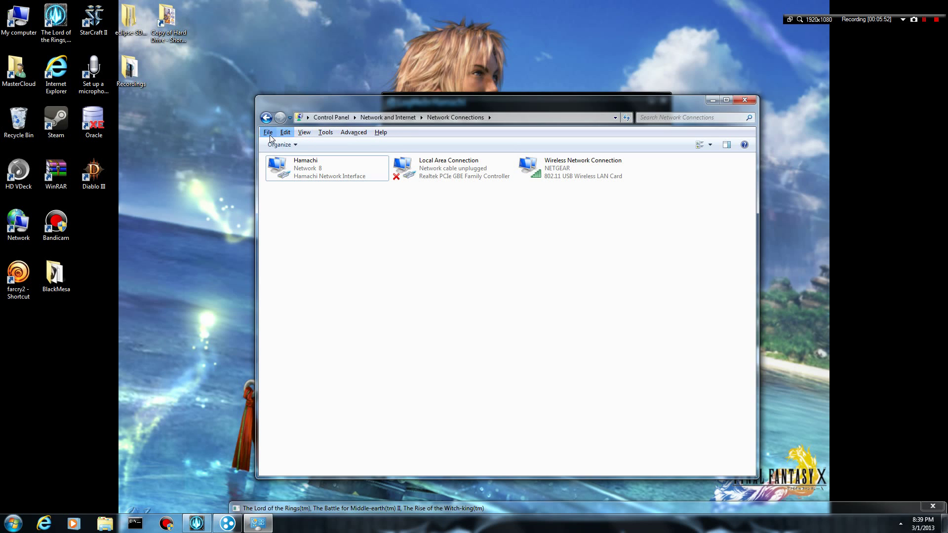
click(358, 133)
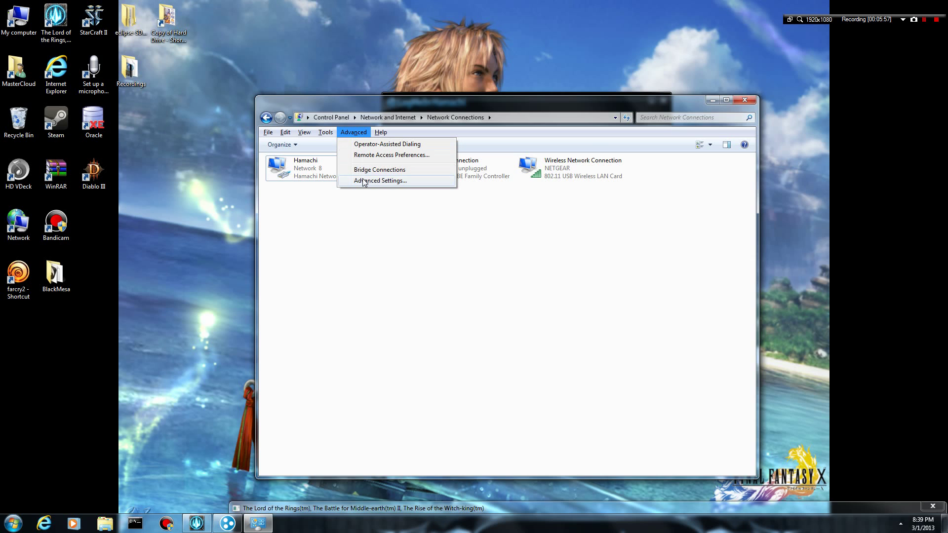
click(380, 181)
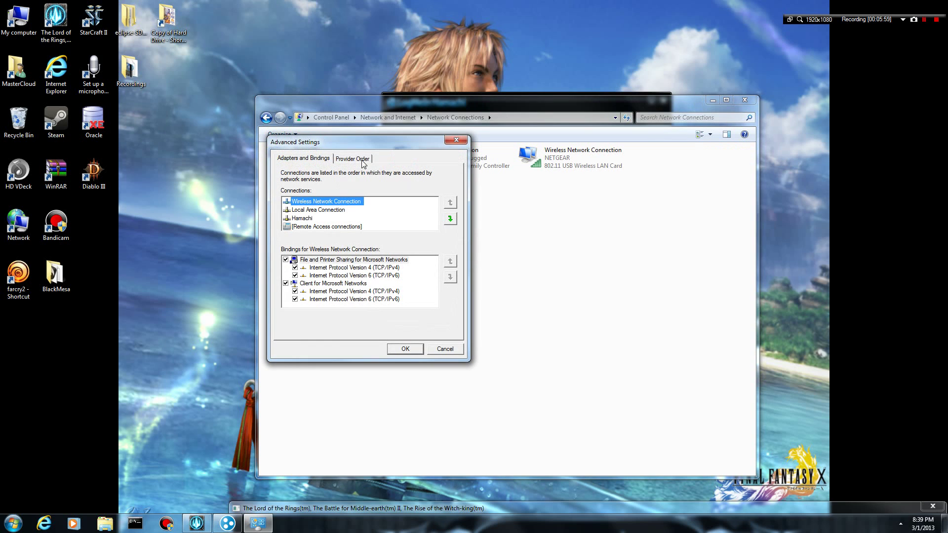
drag(366, 141, 467, 154)
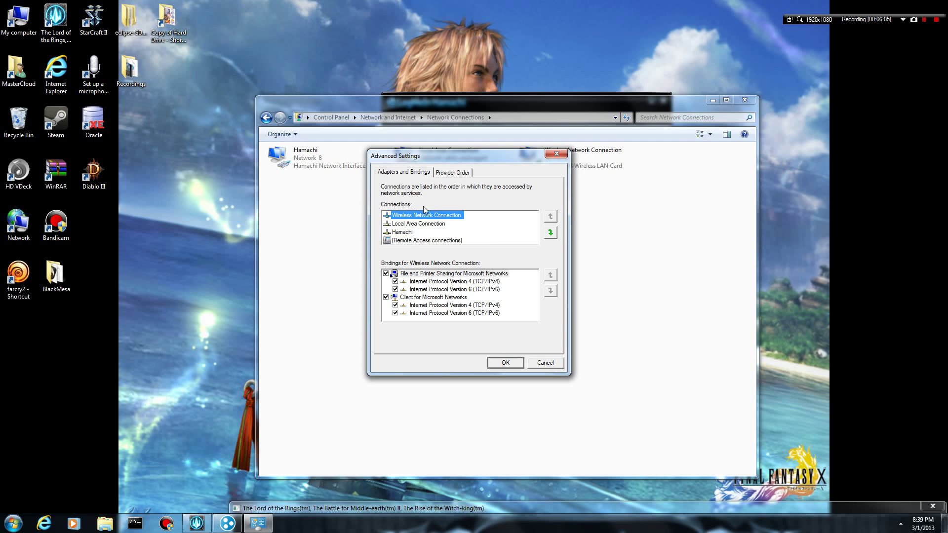
Step: Compare the bindings of the listed connections, ending on Wireless Network Connection
click(404, 241)
click(401, 232)
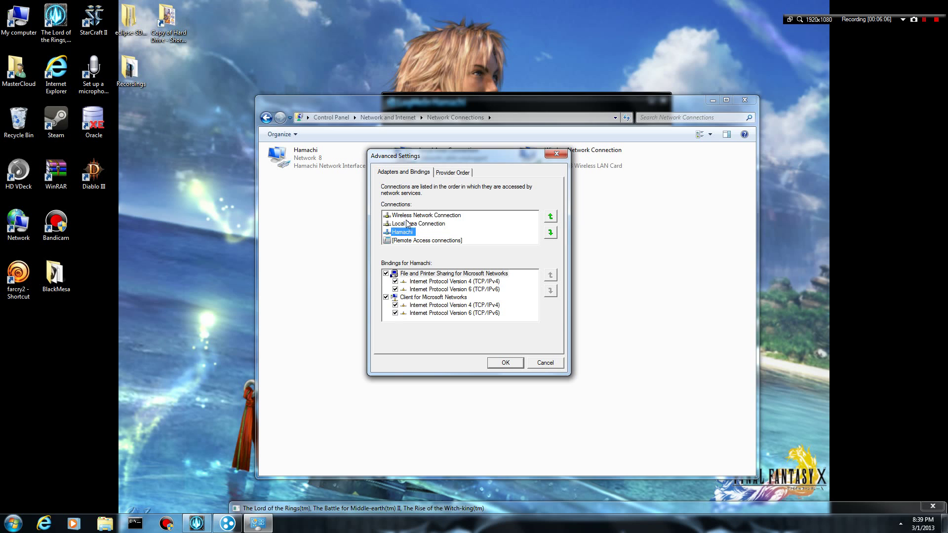
click(405, 223)
click(407, 215)
click(413, 232)
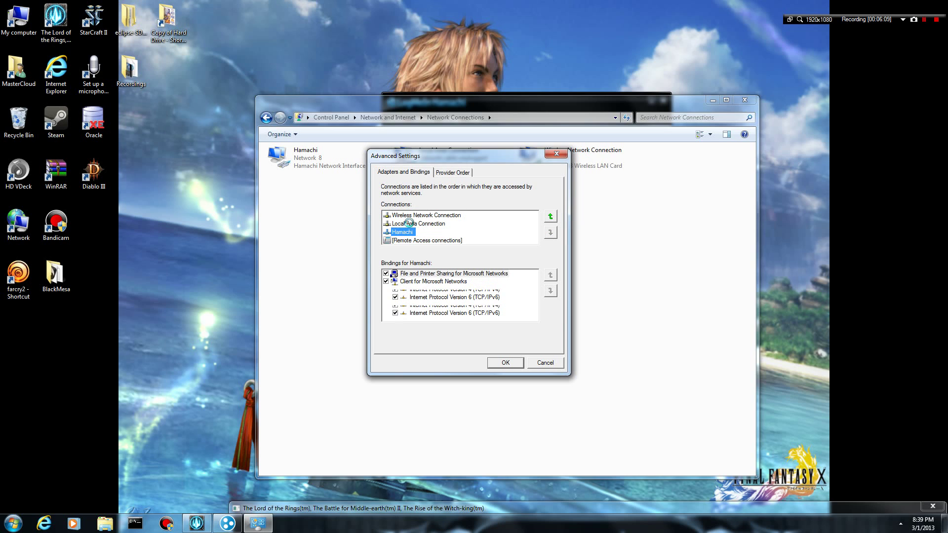
click(412, 224)
click(421, 216)
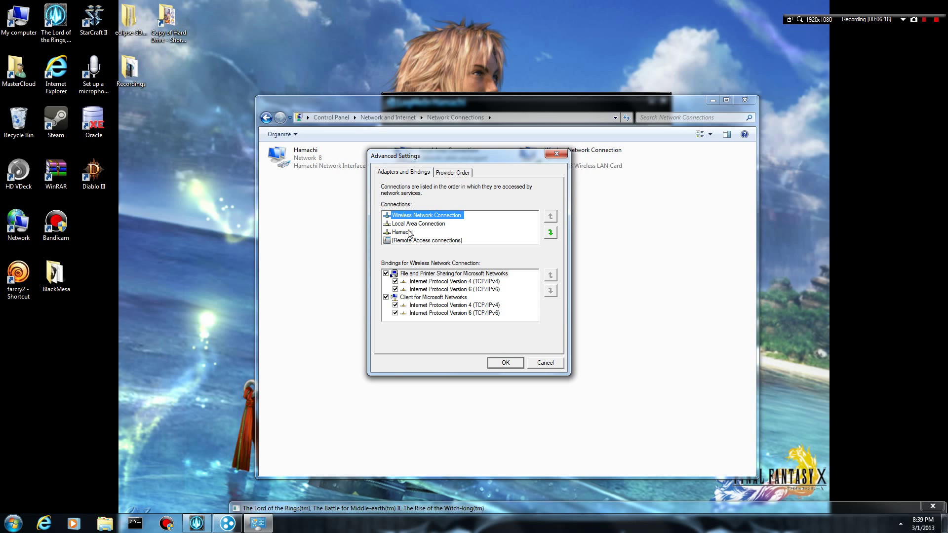
Step: Move Hamachi up twice to the top of the connection order and confirm with OK
click(404, 232)
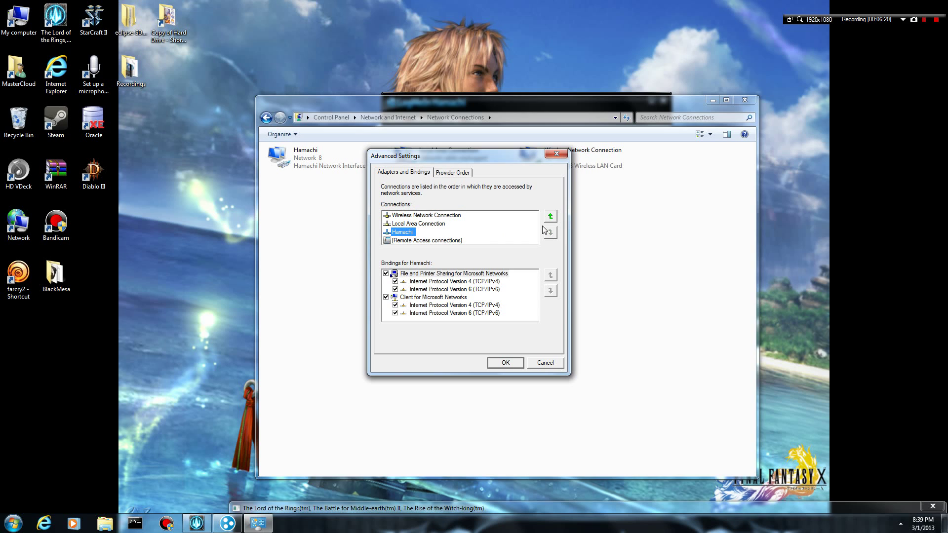
click(551, 218)
click(551, 217)
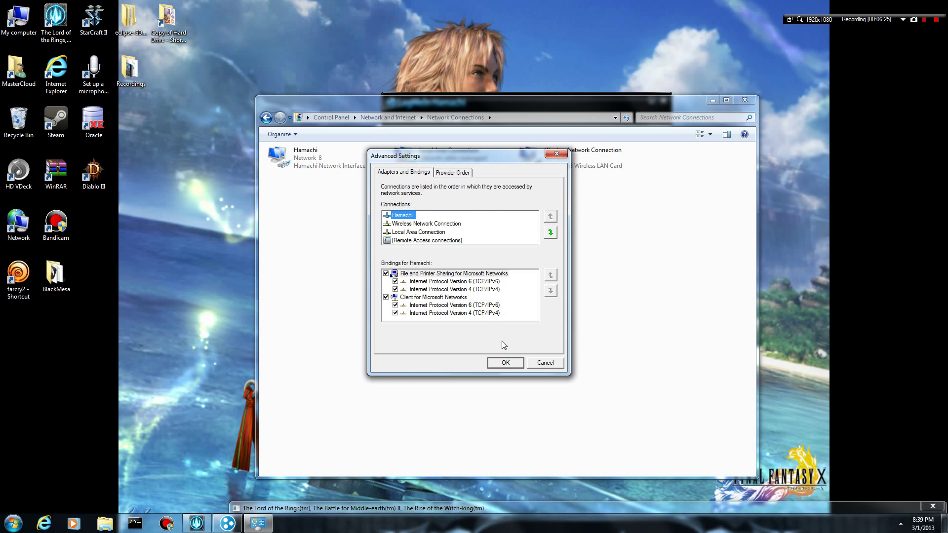
click(505, 362)
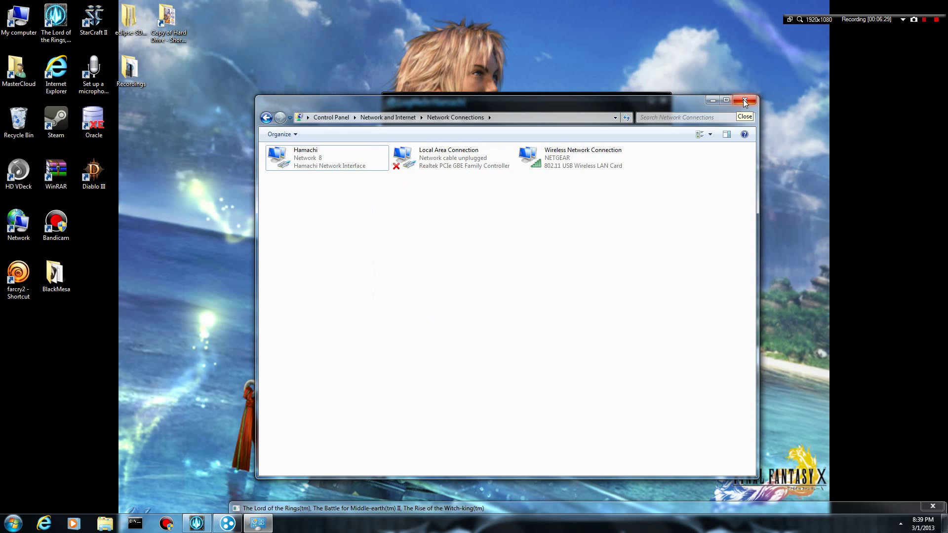
Step: Close the Network Connections window and check this computer and its peer in witchking2013
click(435, 163)
click(478, 221)
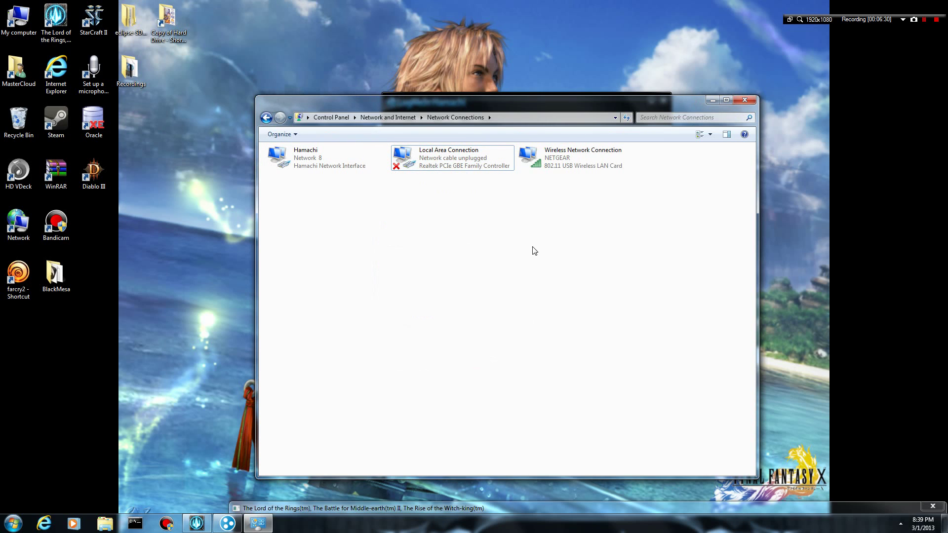
click(753, 100)
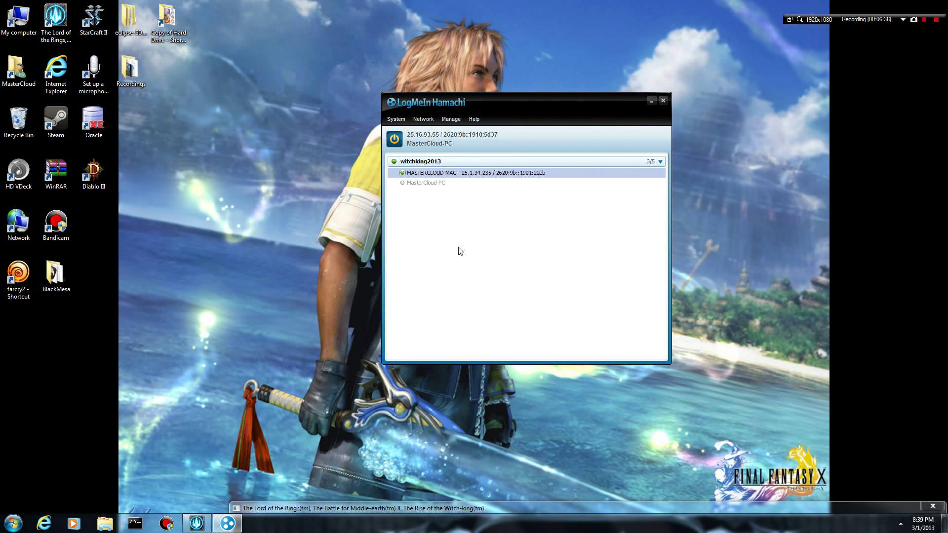
click(427, 184)
click(506, 174)
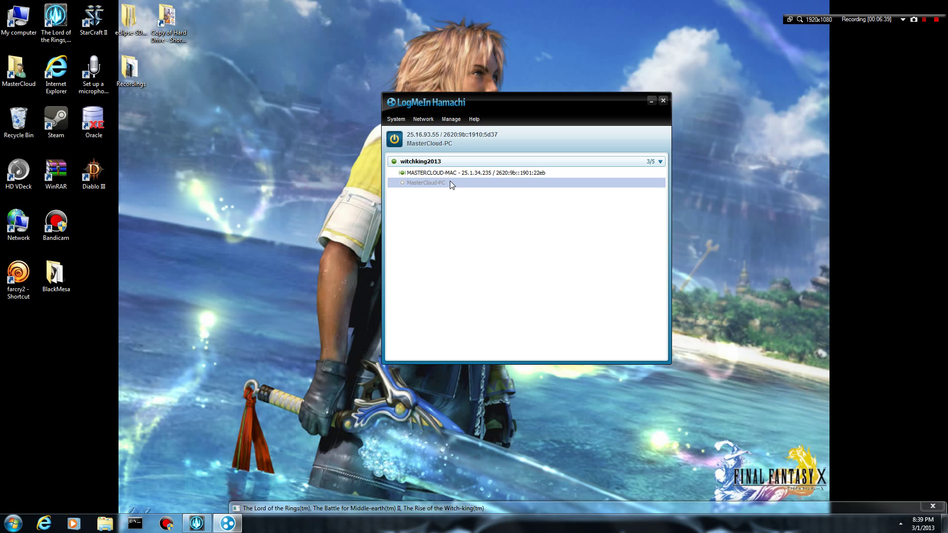
click(445, 172)
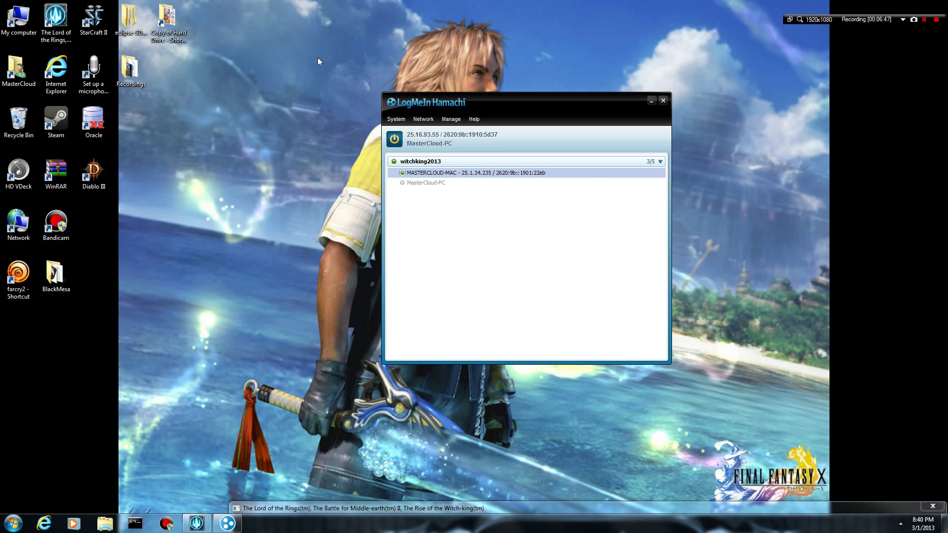
Step: Open and dismiss the Start menu a few times without launching anything
click(13, 523)
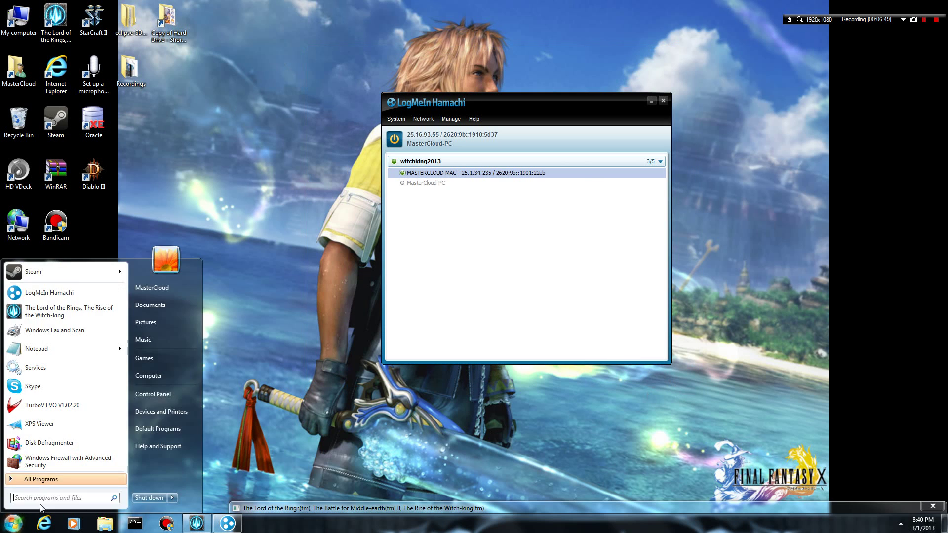
click(407, 411)
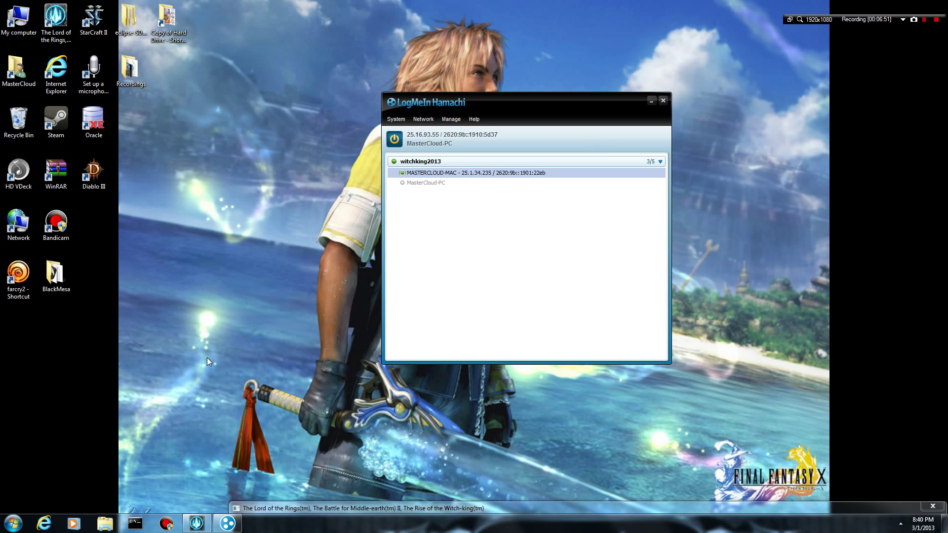
click(14, 522)
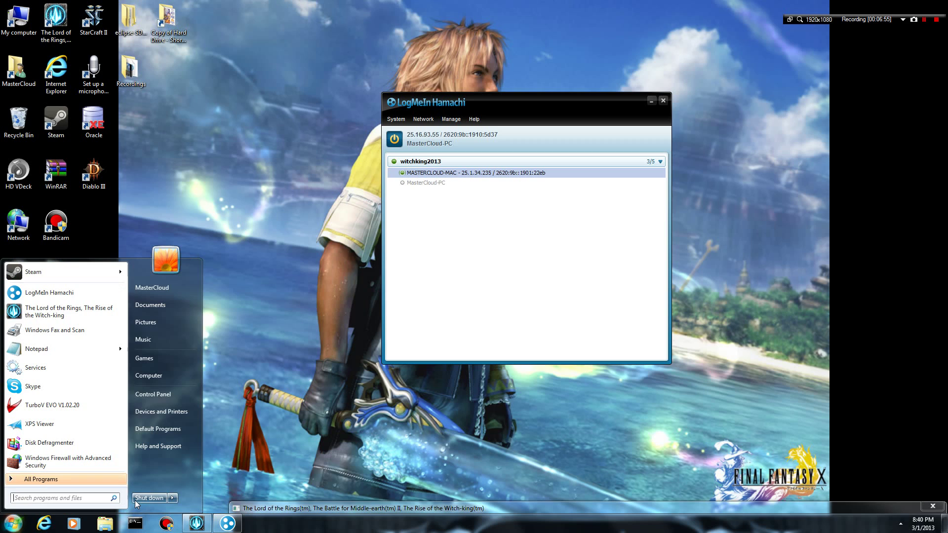
click(74, 498)
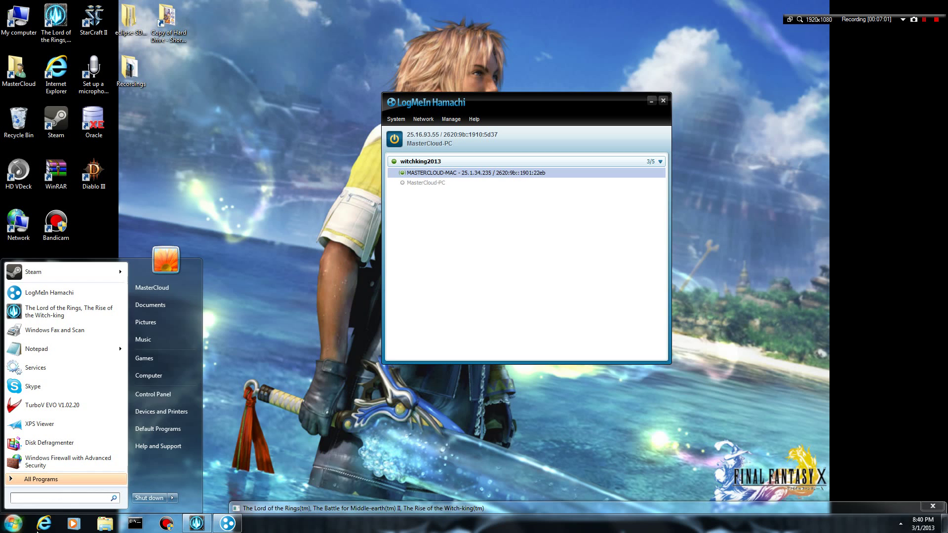
click(20, 525)
click(19, 525)
click(240, 526)
Step: Open Task Manager from the taskbar menu to view processes, then close it
right_click(315, 525)
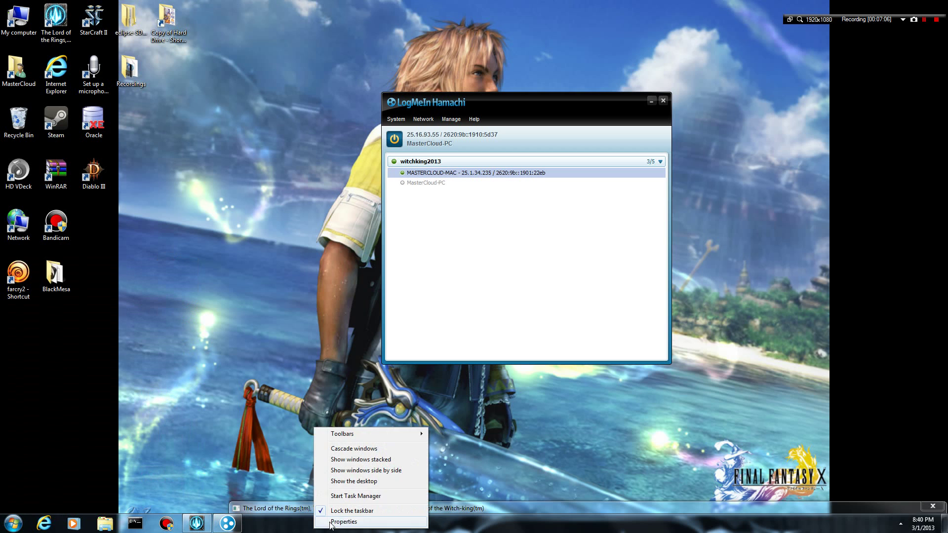
click(371, 496)
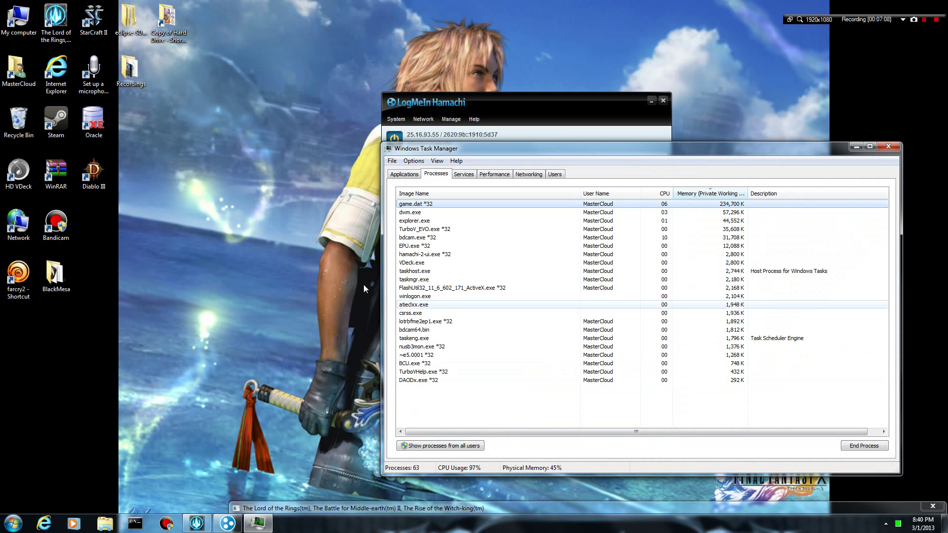
click(882, 147)
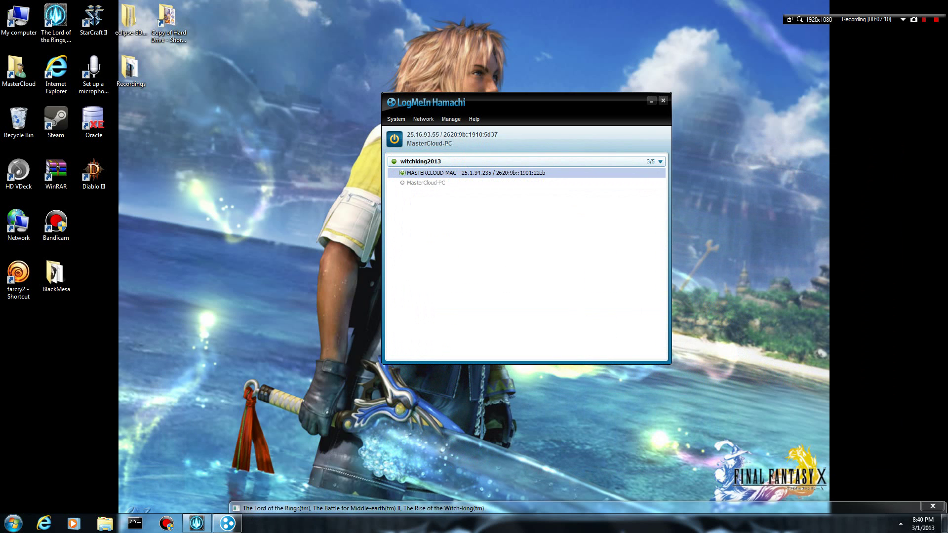
Step: Launch System Configuration by searching for msconfig in the Start menu
click(25, 519)
text(mscon)
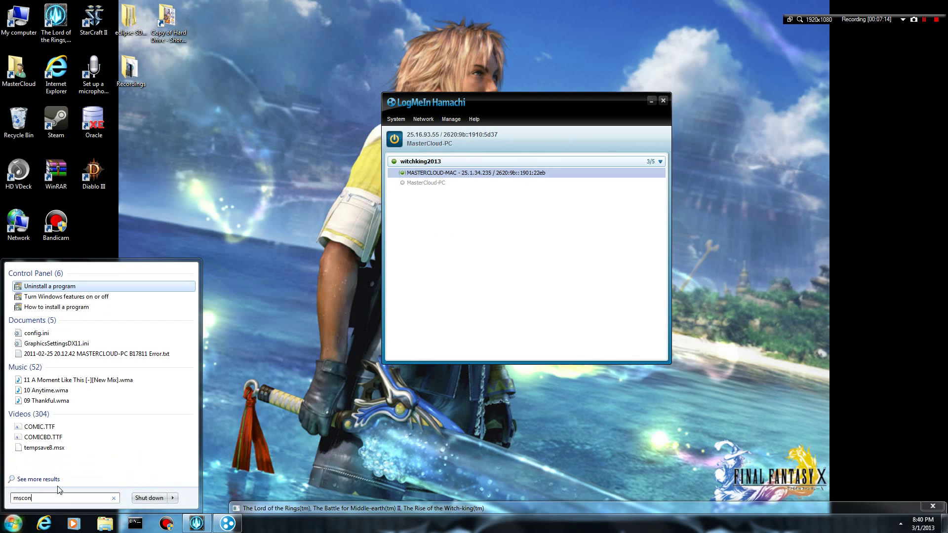
text(fig)
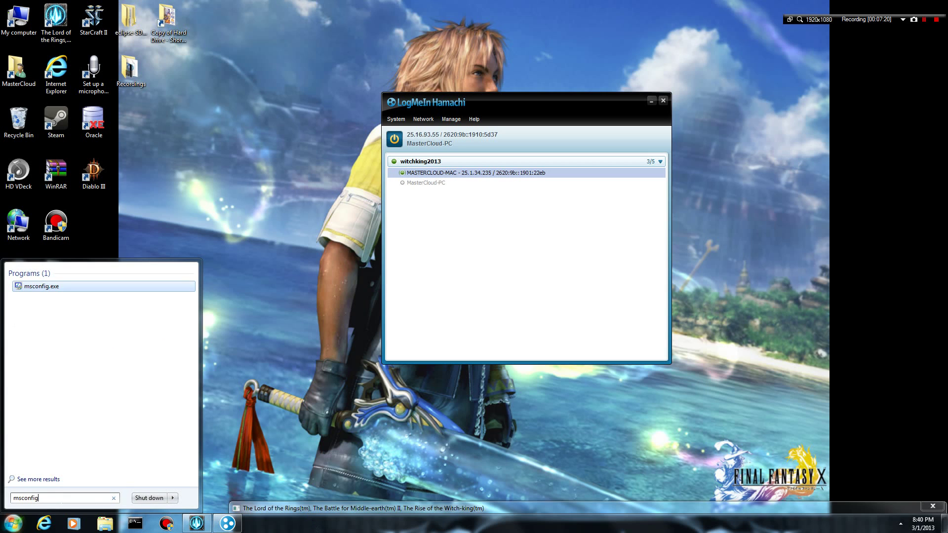
key(Return)
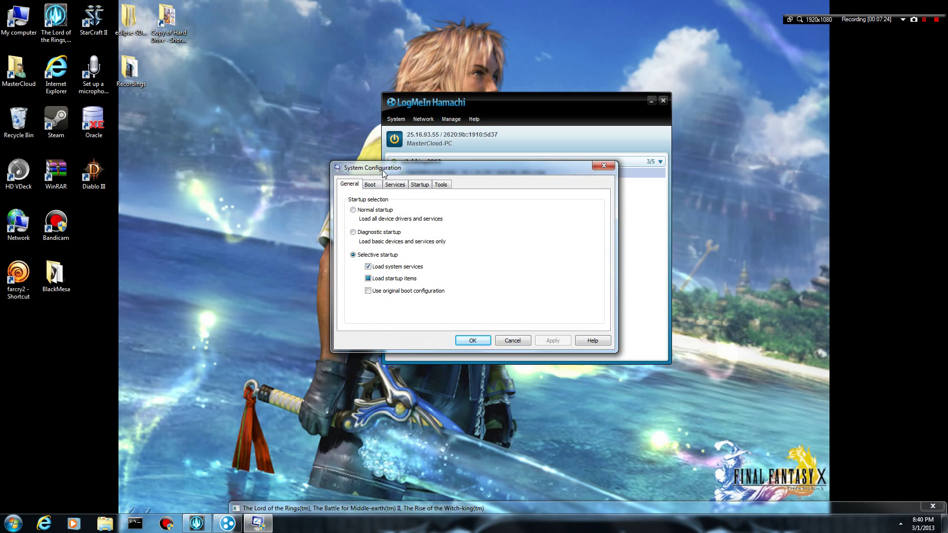
Step: Uncheck Hamachi Client on the Startup tab, apply, and close with OK
click(419, 189)
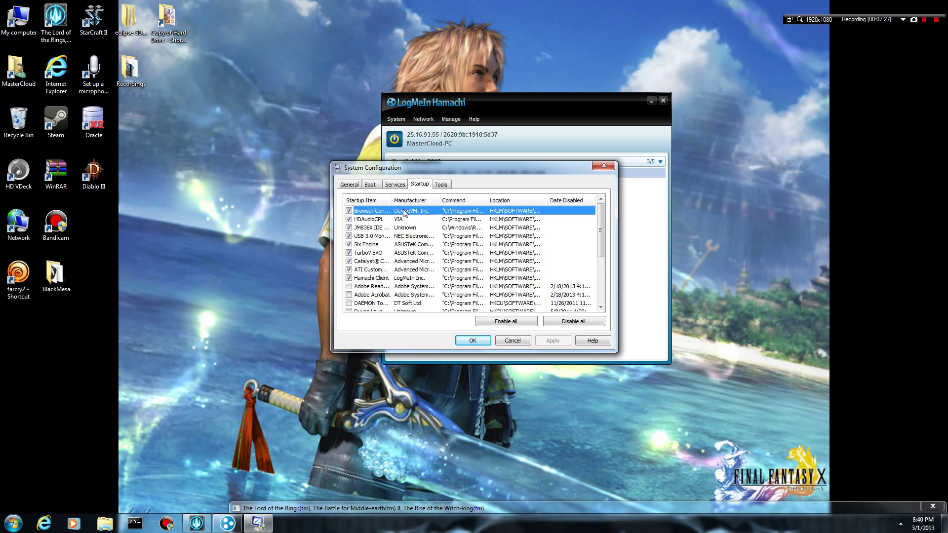
click(373, 281)
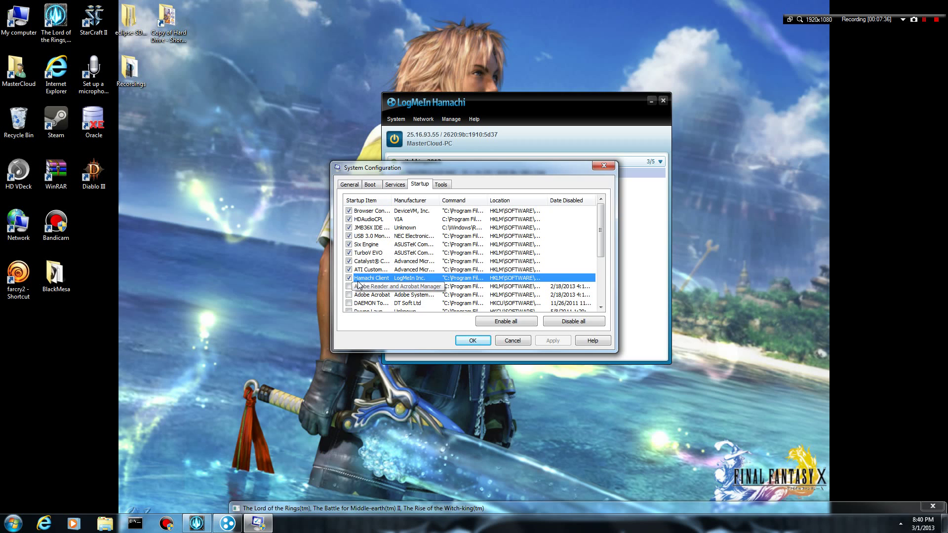
click(349, 278)
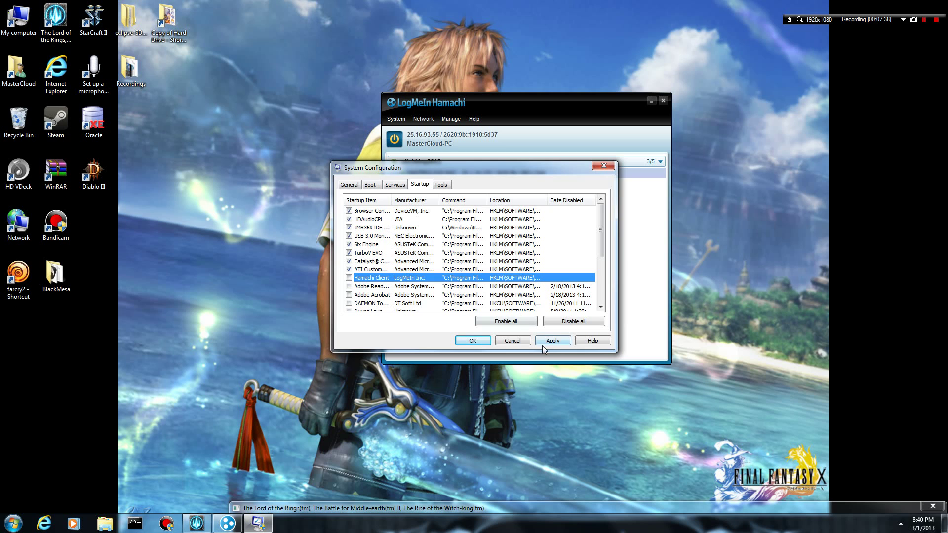
click(543, 345)
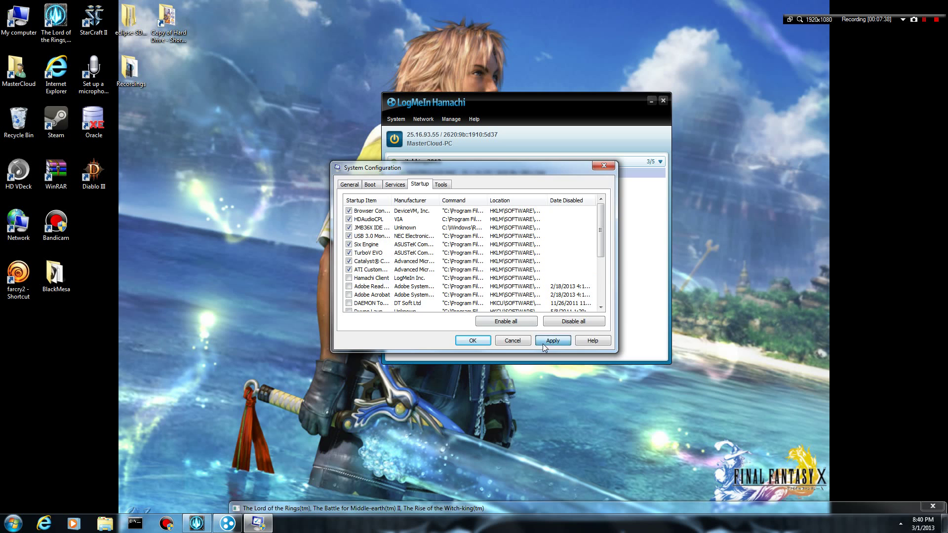
click(474, 341)
click(13, 524)
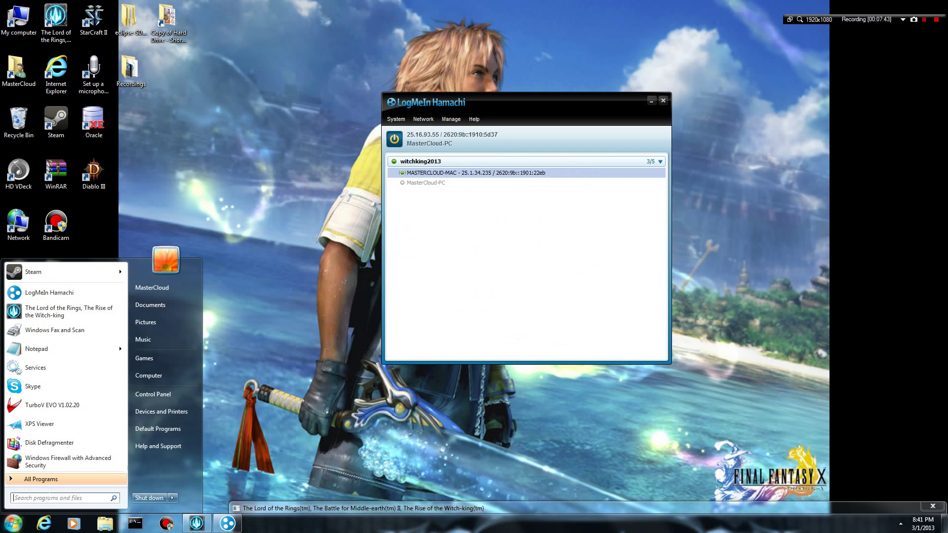
click(330, 400)
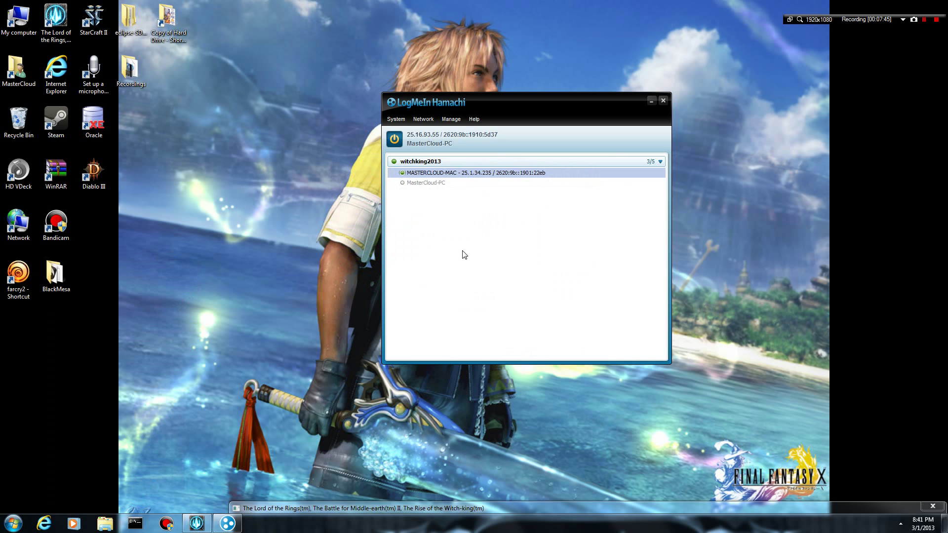